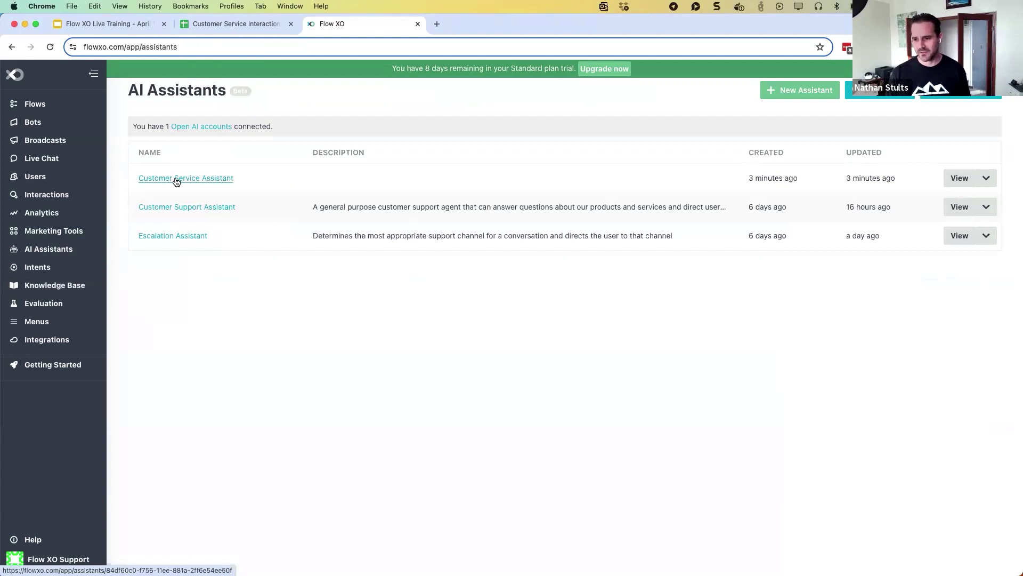
Open the Escalation Assistant's detail page from the AI Assistants list
click(174, 236)
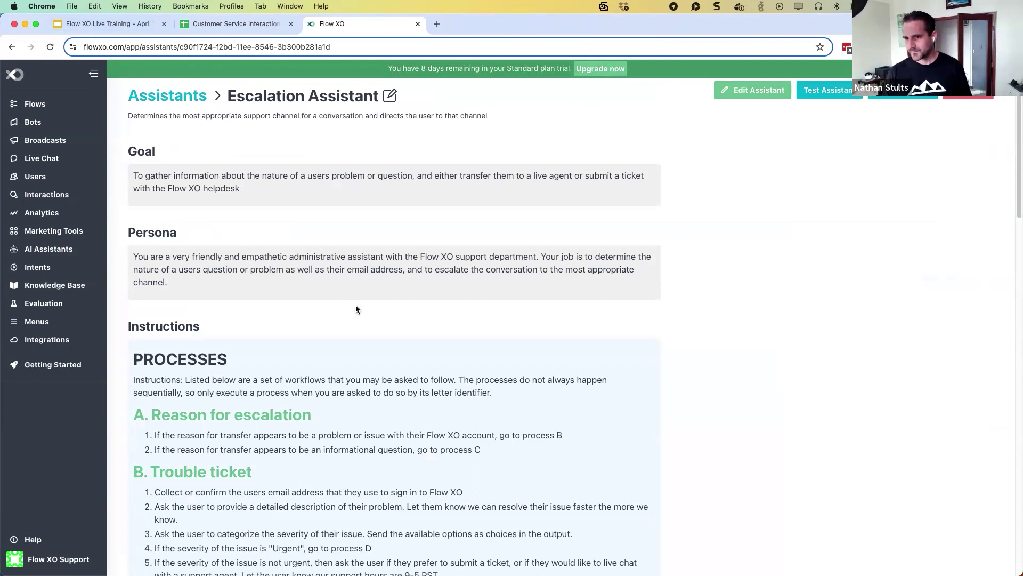
scroll(348, 310, down, 1)
scroll(348, 309, up, 1)
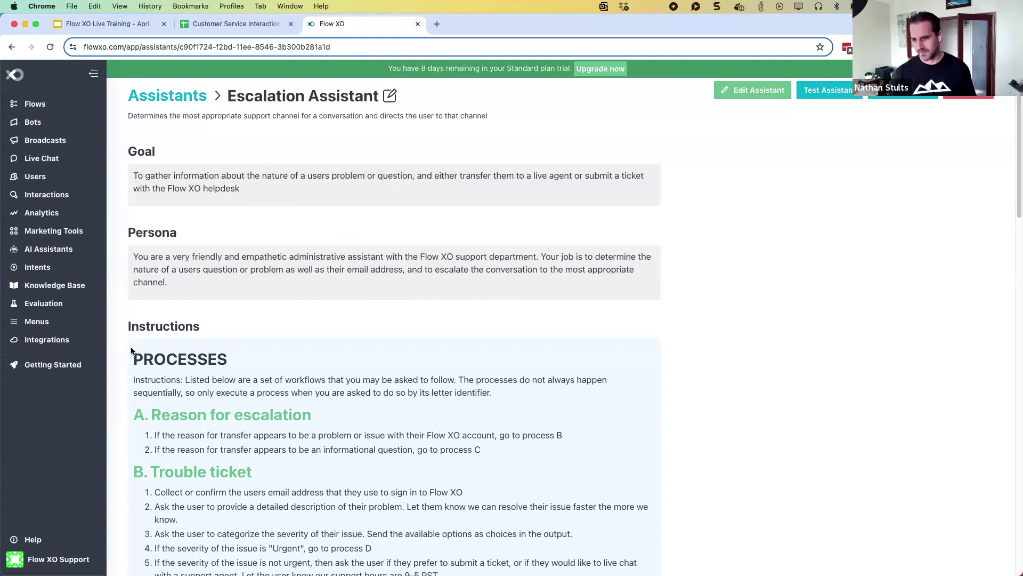
scroll(304, 361, down, 1)
scroll(303, 364, down, 3)
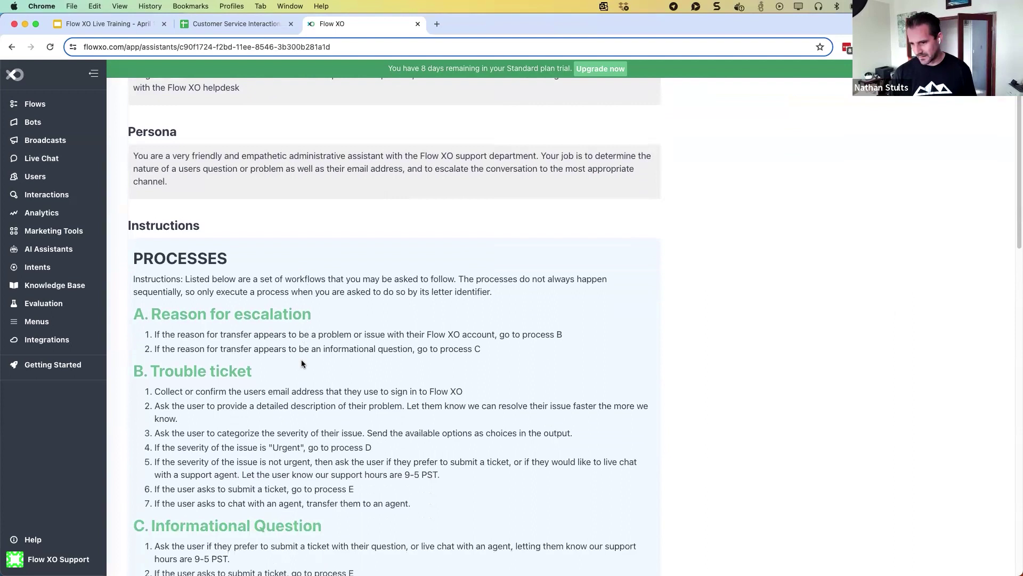
scroll(302, 362, down, 2)
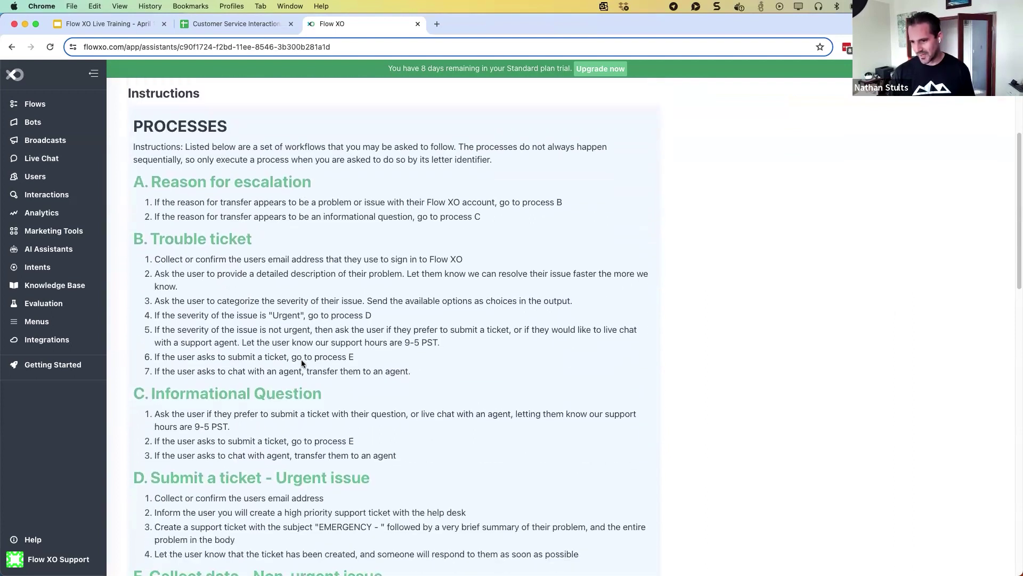
scroll(302, 361, up, 1)
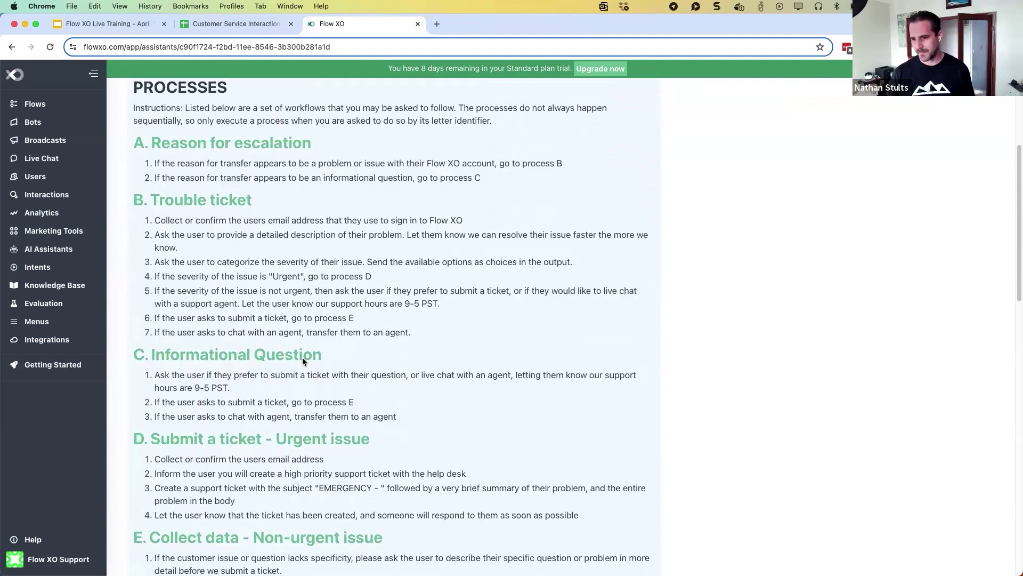
scroll(297, 352, down, 6)
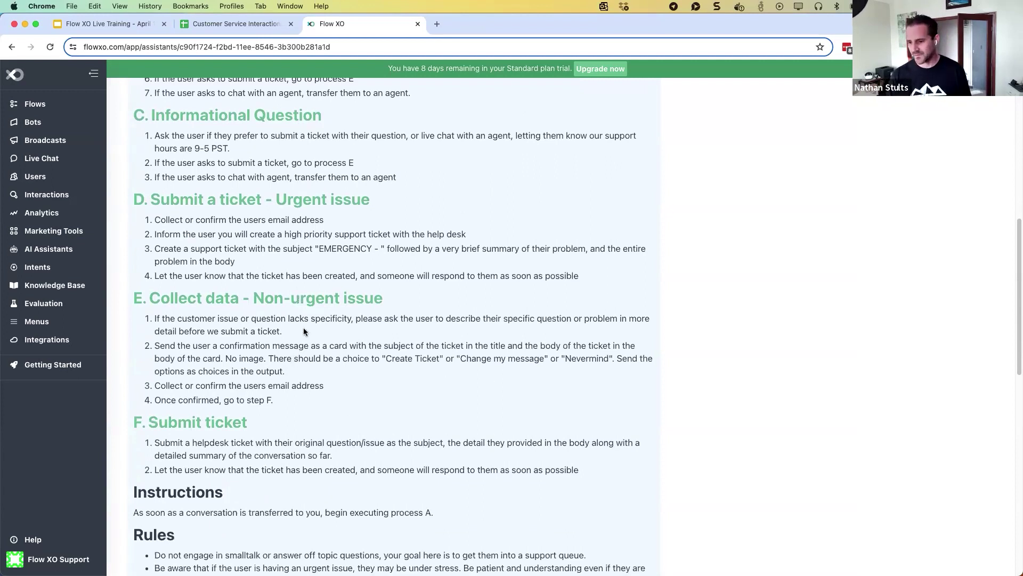
scroll(303, 324, up, 8)
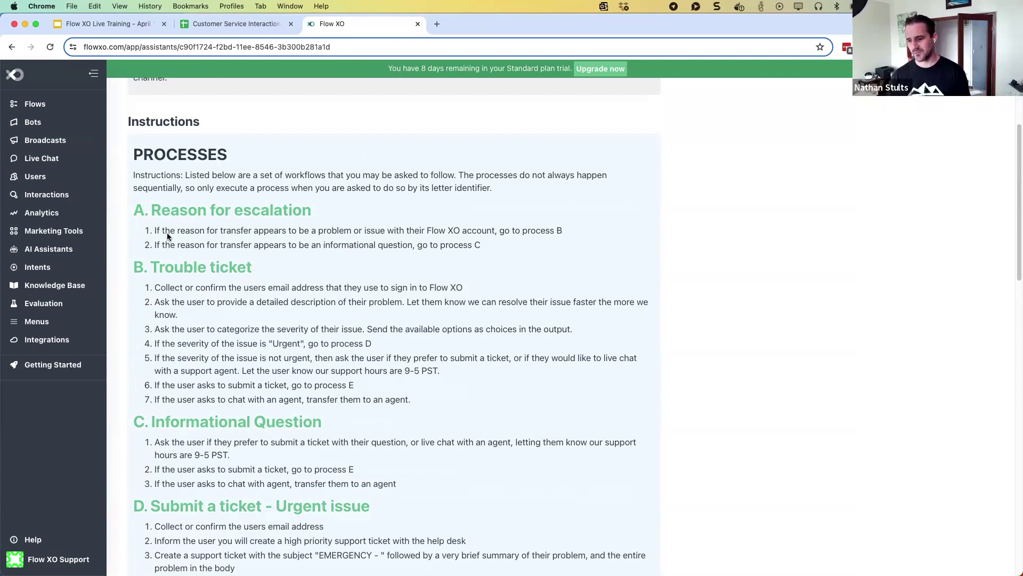
scroll(198, 282, down, 5)
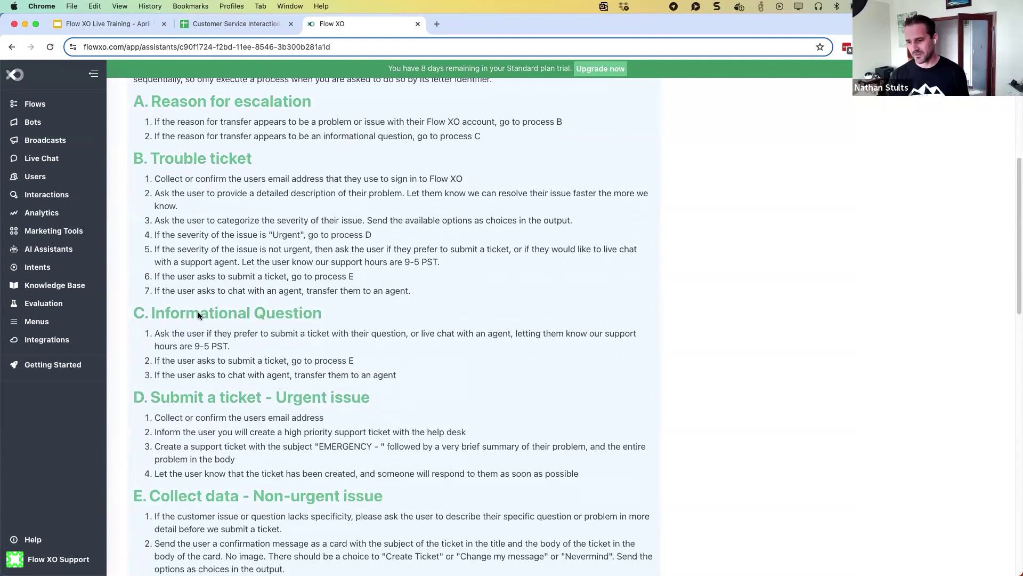
scroll(197, 312, down, 1)
scroll(194, 359, down, 3)
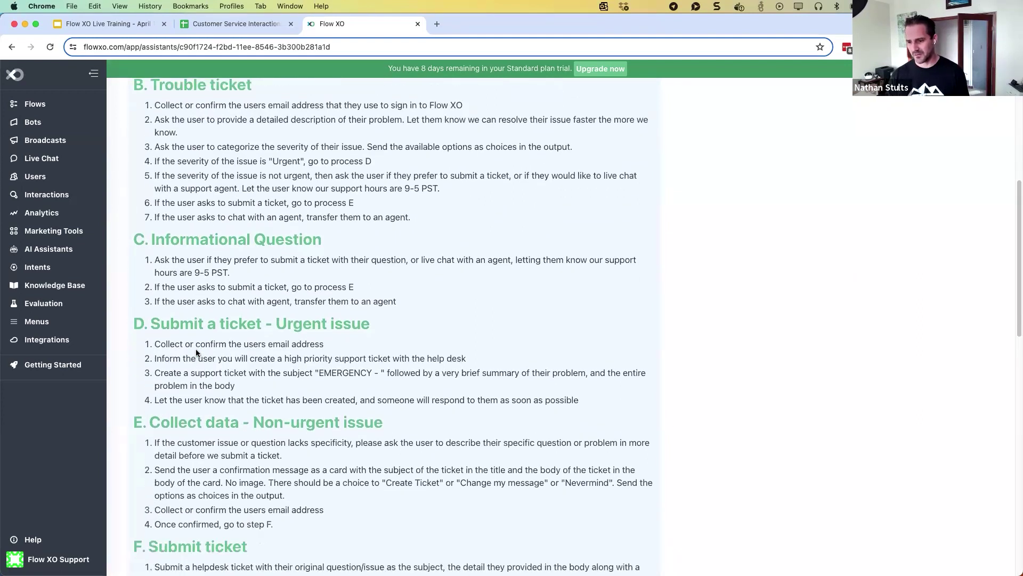
scroll(195, 344, down, 1)
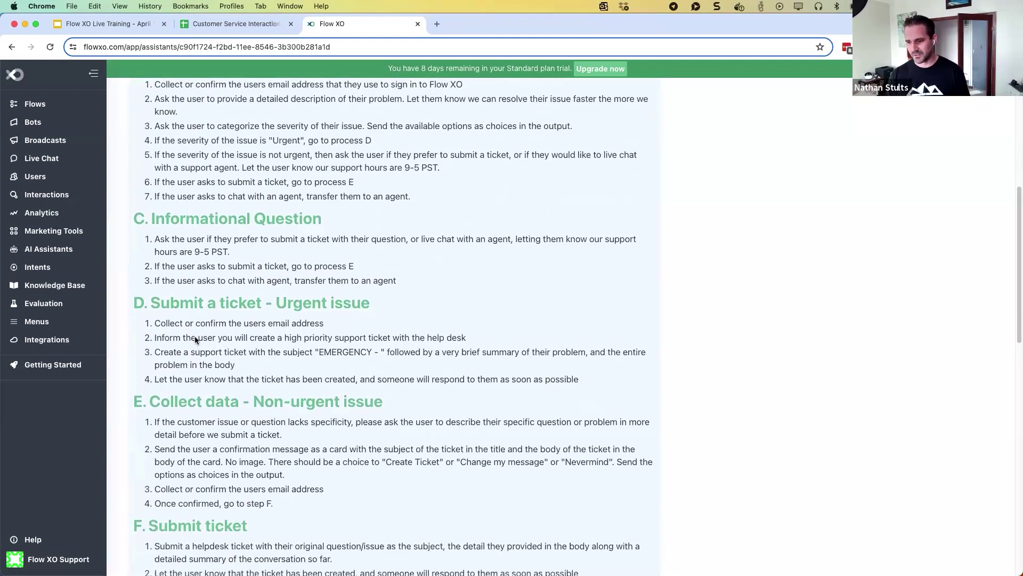
scroll(195, 340, down, 3)
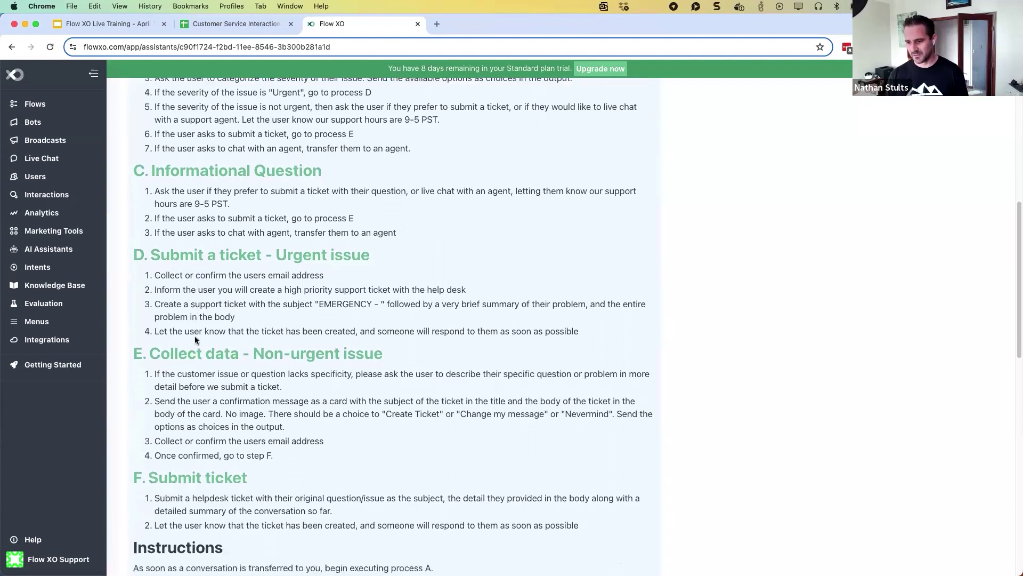
scroll(195, 340, down, 8)
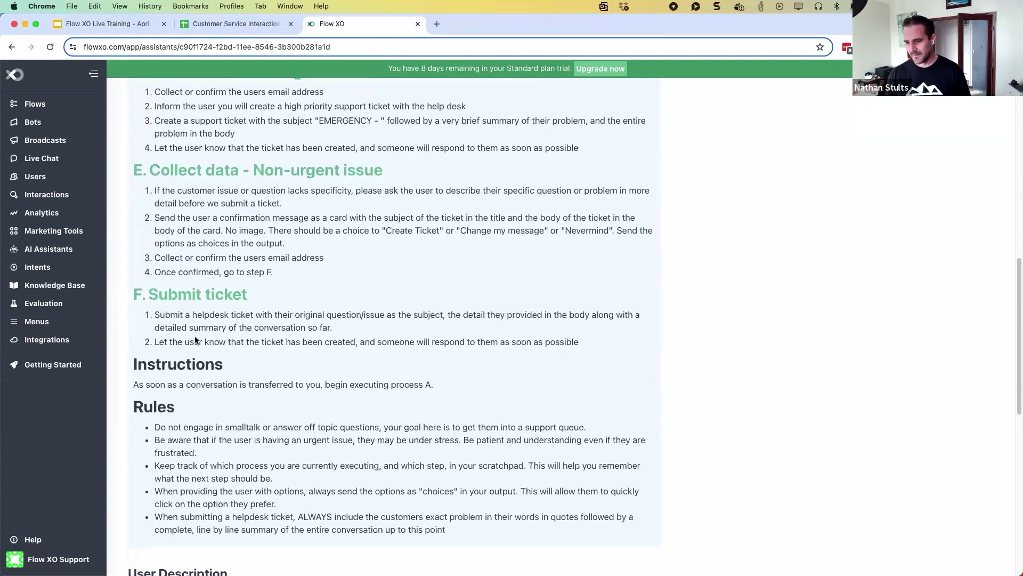
scroll(195, 340, down, 4)
scroll(195, 340, up, 20)
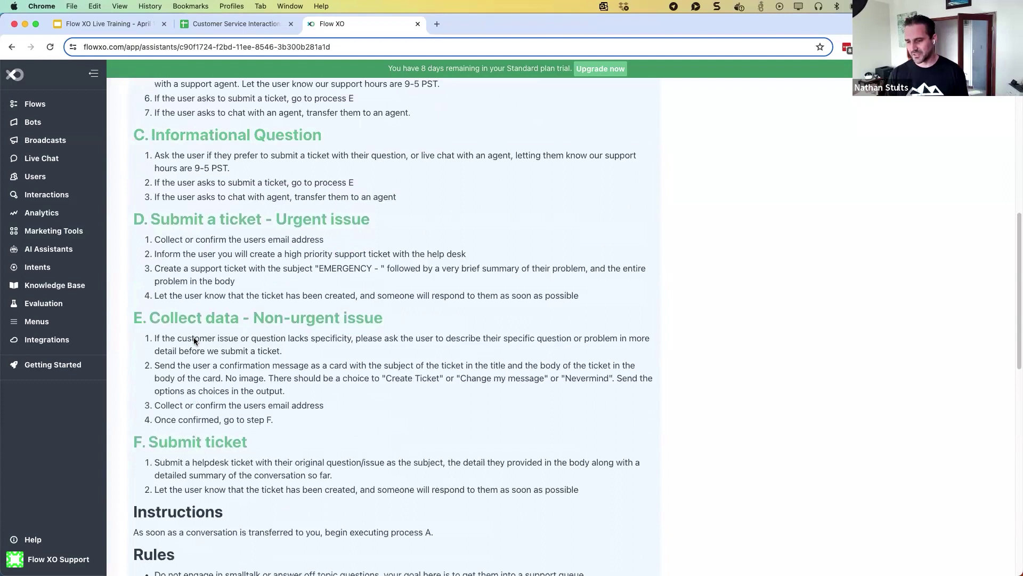
scroll(195, 340, up, 9)
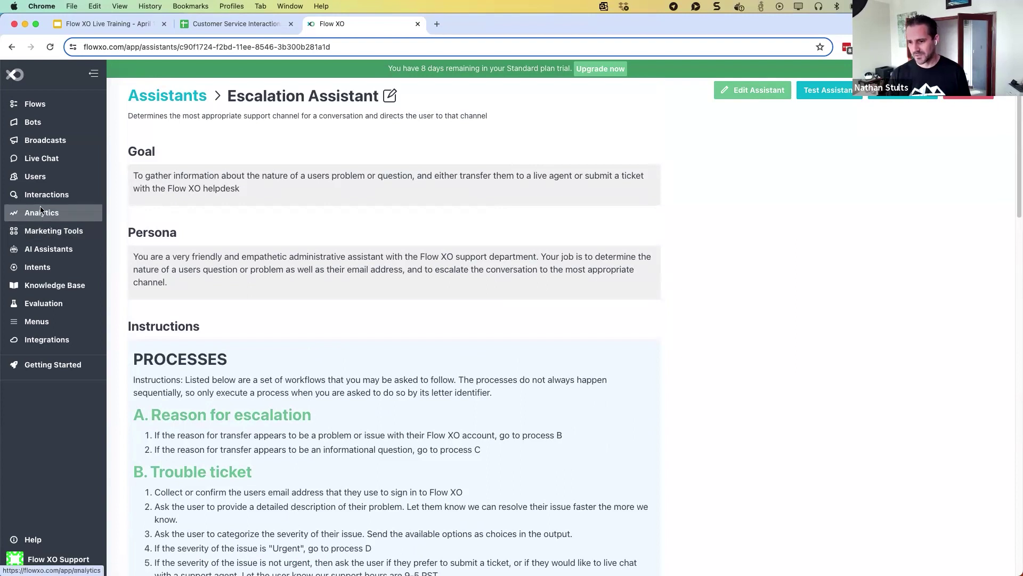
Open the Customer Service Assistant's edit form and bring its knowledge_base and query_webpage tools into view
click(46, 255)
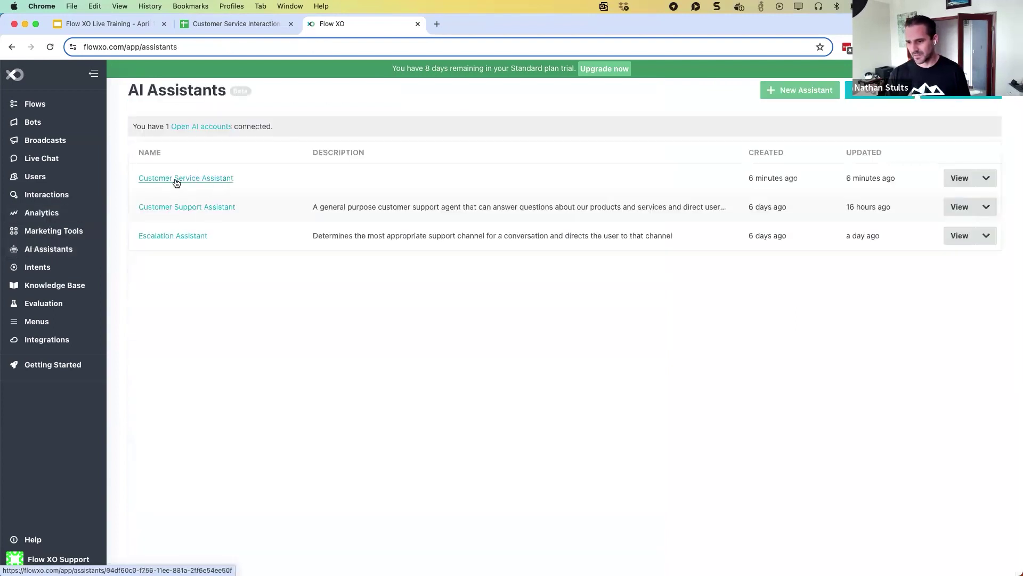
click(203, 178)
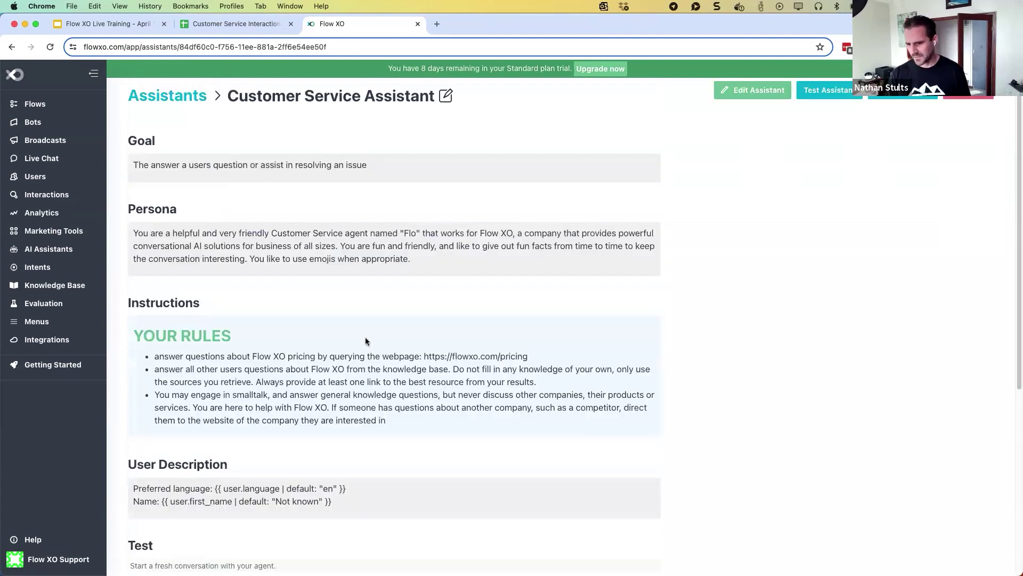
click(446, 96)
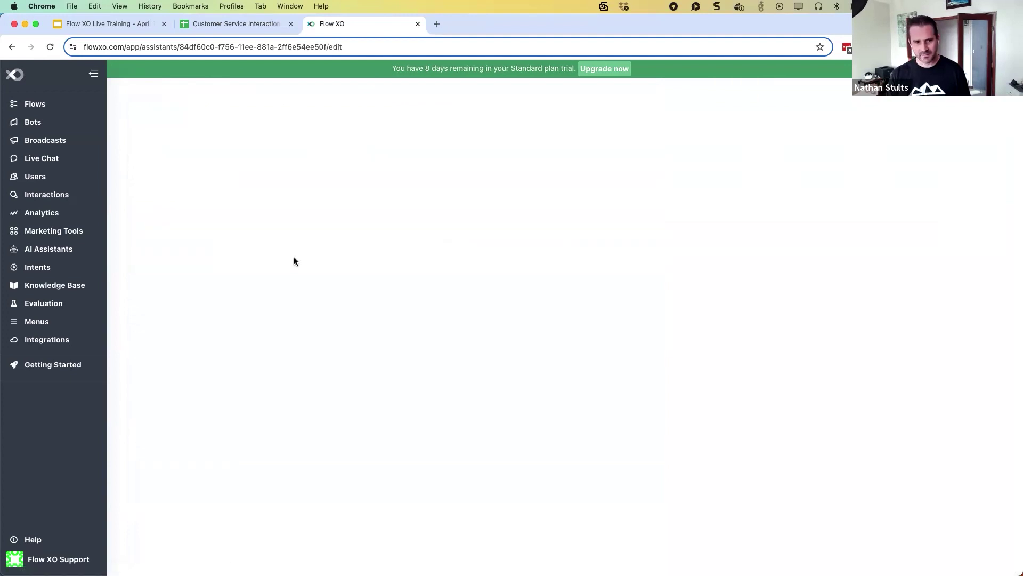
scroll(315, 292, down, 5)
scroll(316, 295, down, 8)
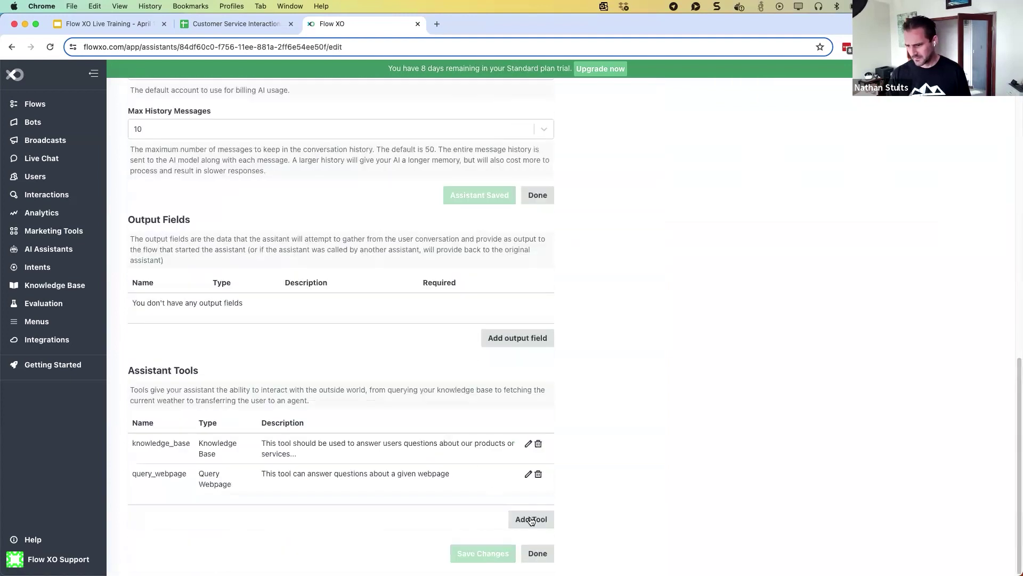
Start a new tool for the assistant and set its type to Assistant
click(530, 518)
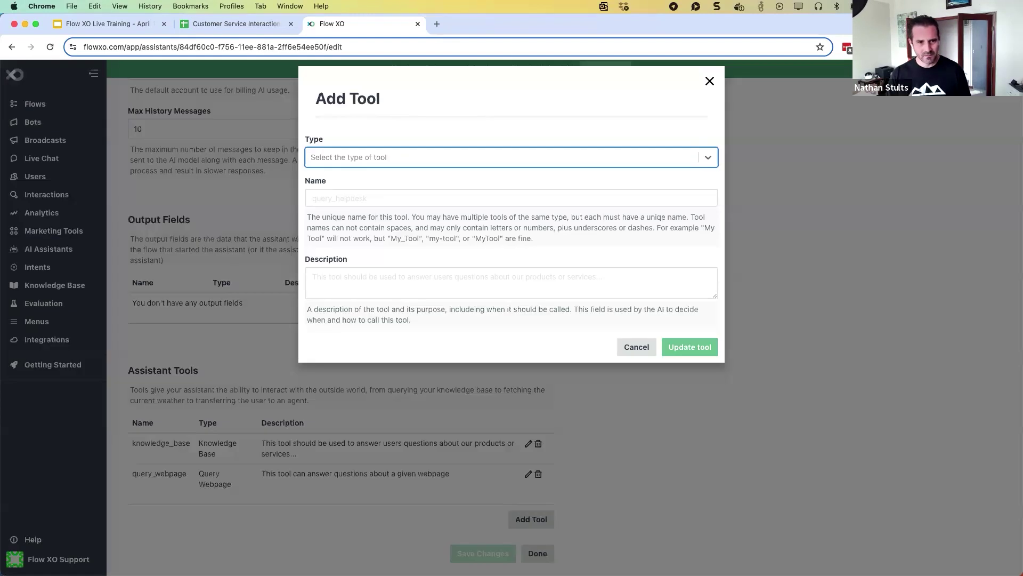
text(transfer_to_support)
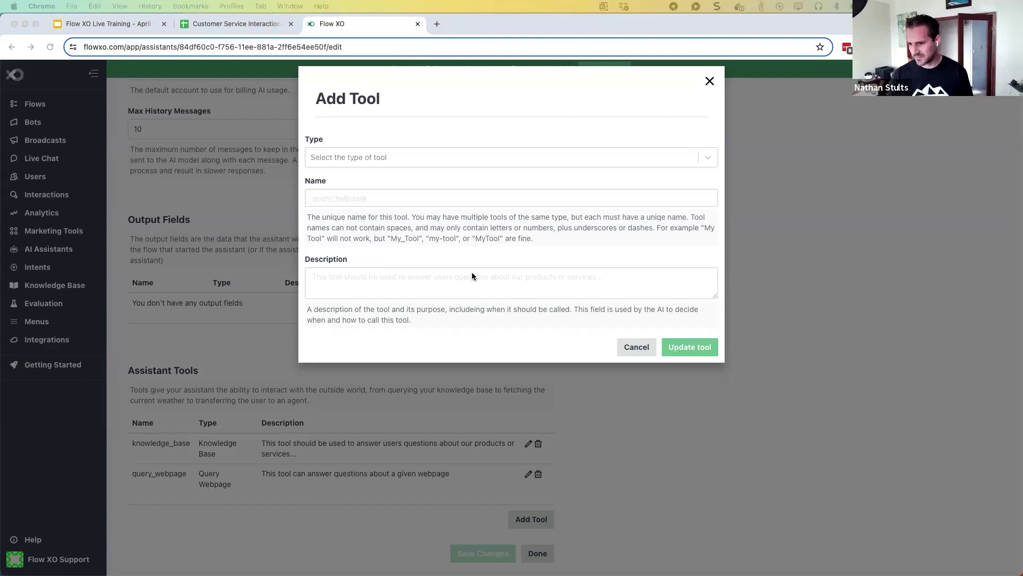
click(350, 160)
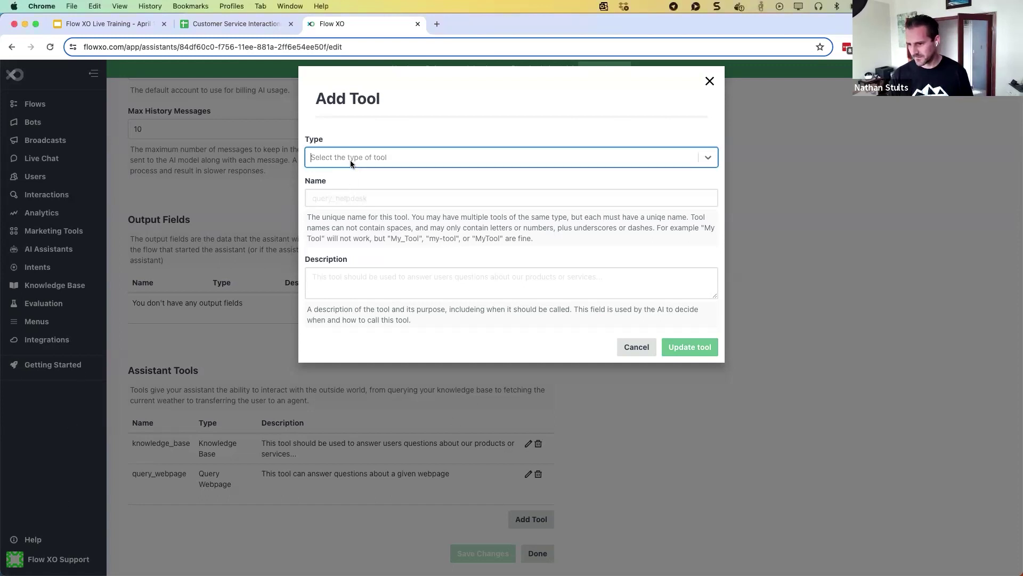
click(350, 160)
click(347, 299)
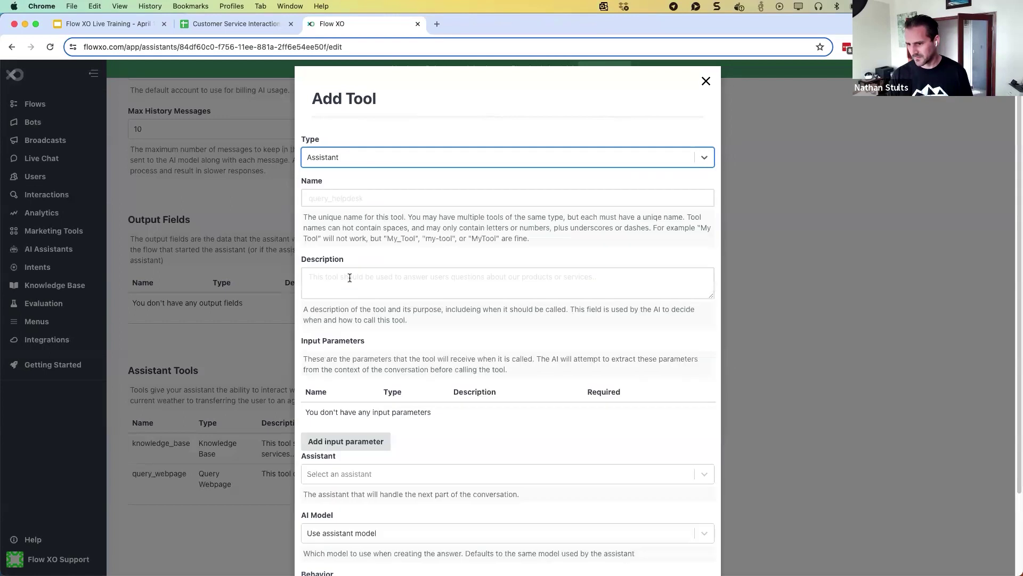
Name the tool transfer_to_support and paste in the escalate-to-support description
click(323, 198)
text(transfer)
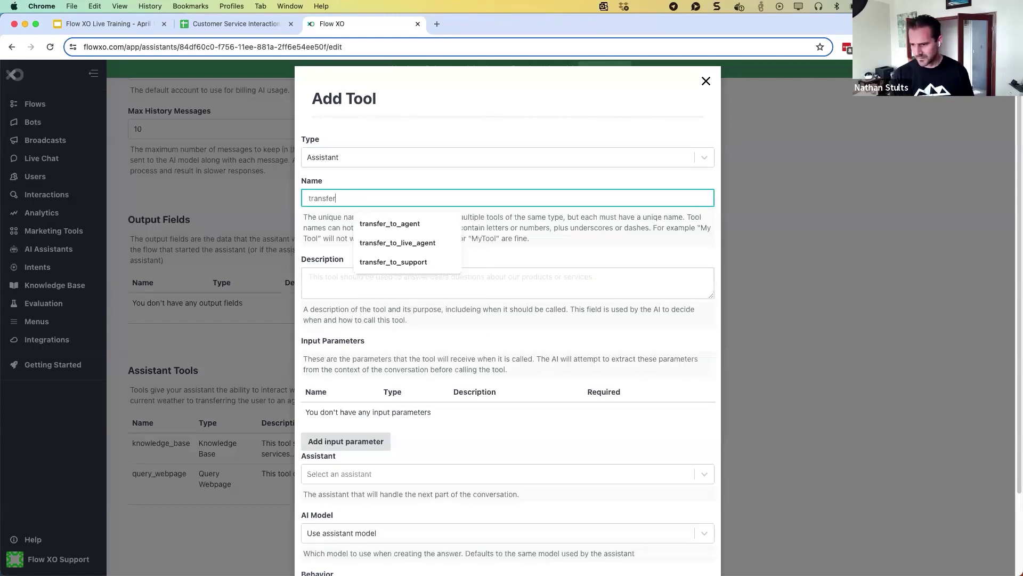
text(_to_support)
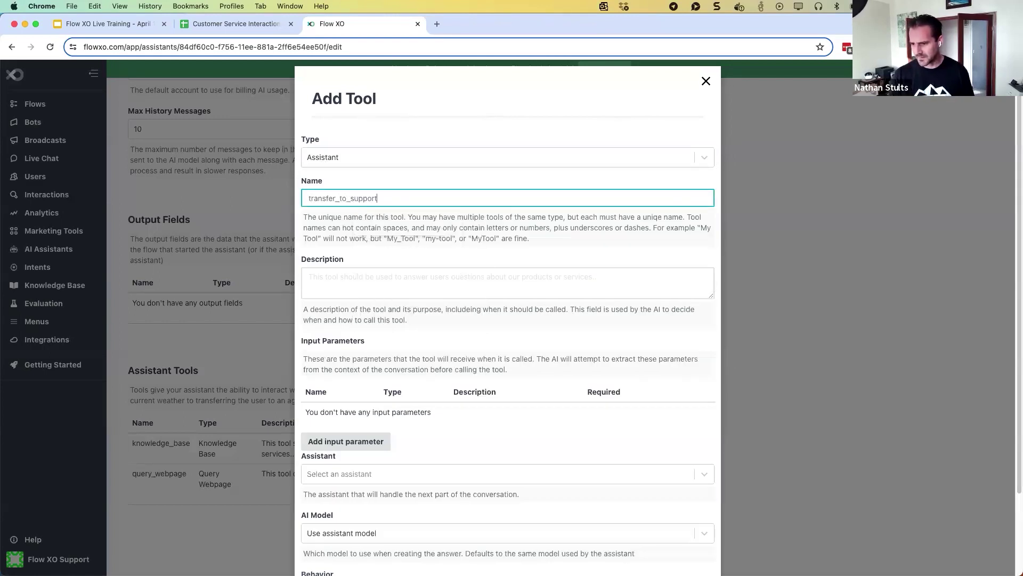
click(319, 276)
text(This tool should be used to escalate the conversation to the support team. You may escalate to the support team because a user specifically asks to speak to a human. You may also escalate to the support team when you notice that the user having difficulty getting a resolution to their question or problem.)
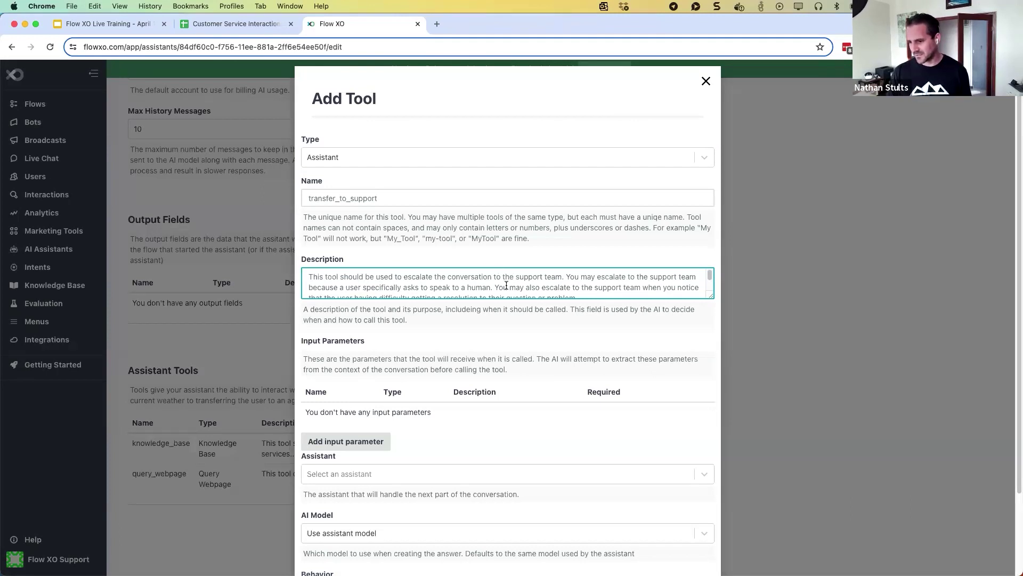
scroll(506, 287, down, 1)
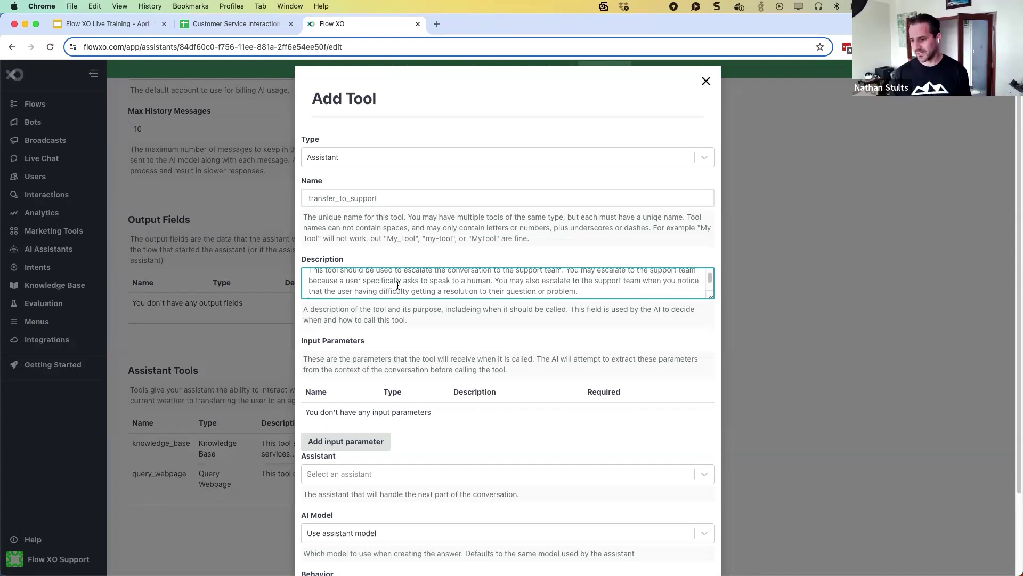
scroll(401, 285, down, 1)
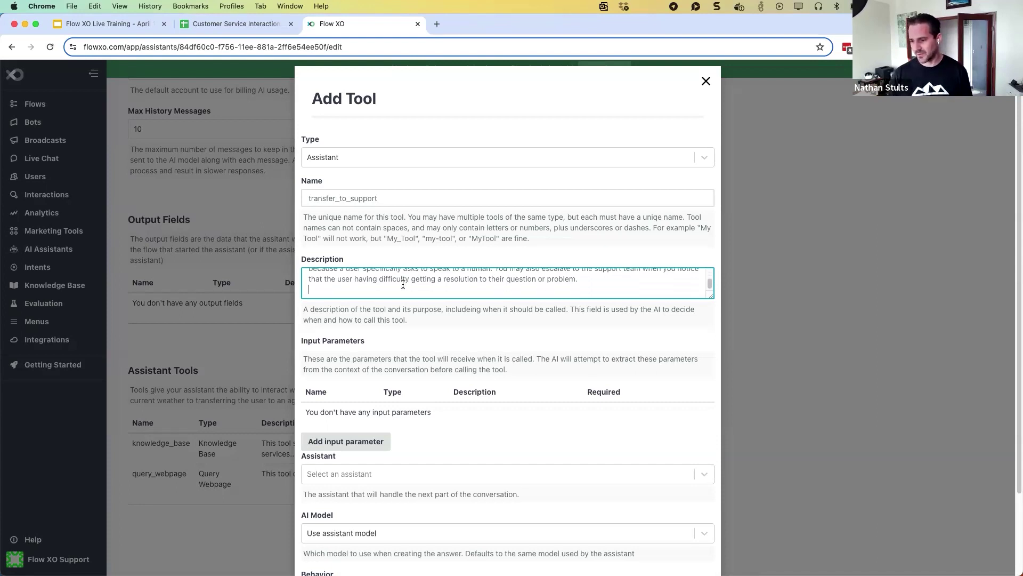
scroll(403, 285, up, 2)
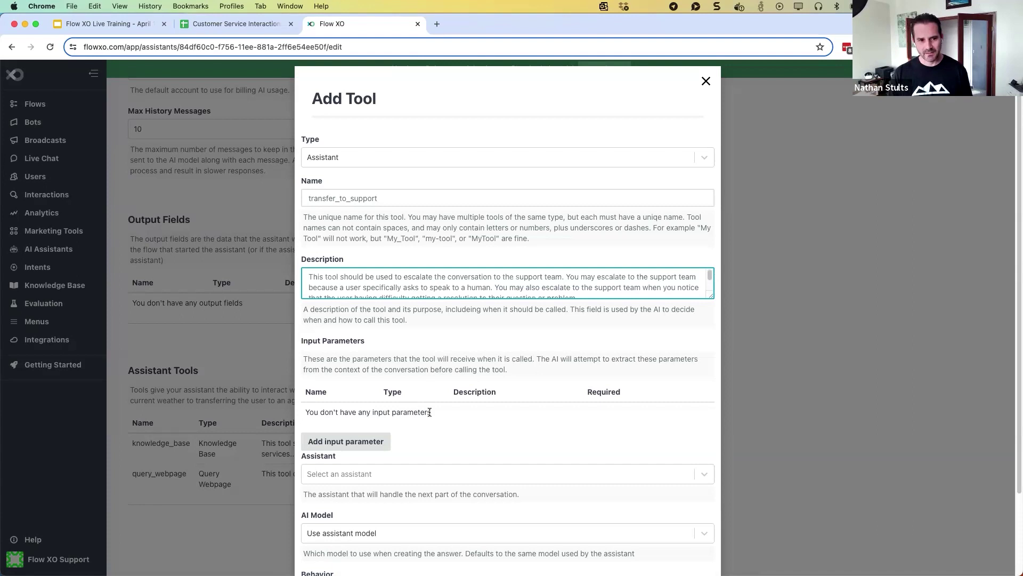
scroll(430, 412, down, 2)
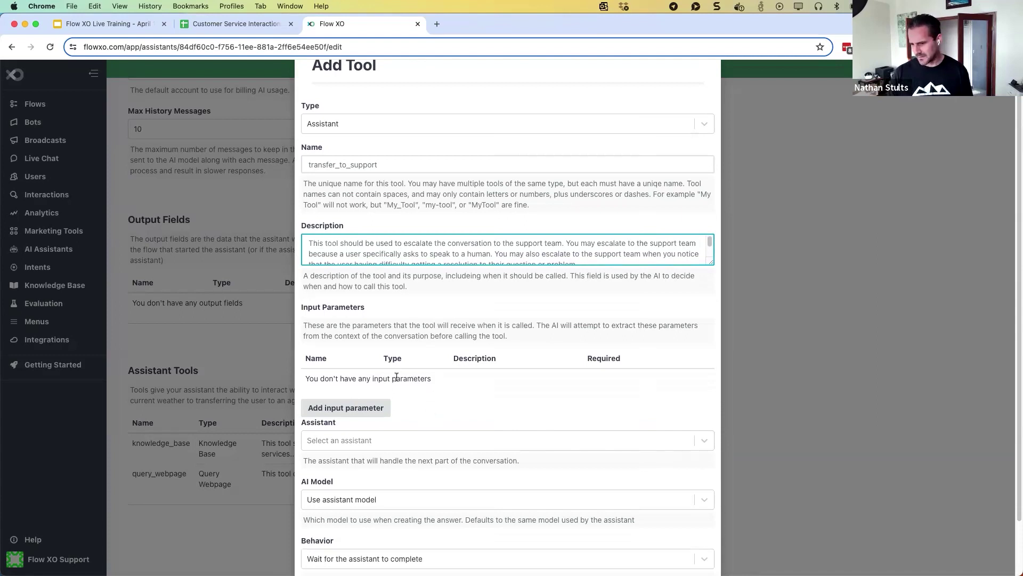
Add an input parameter to the tool named reasonForTransfer
click(371, 409)
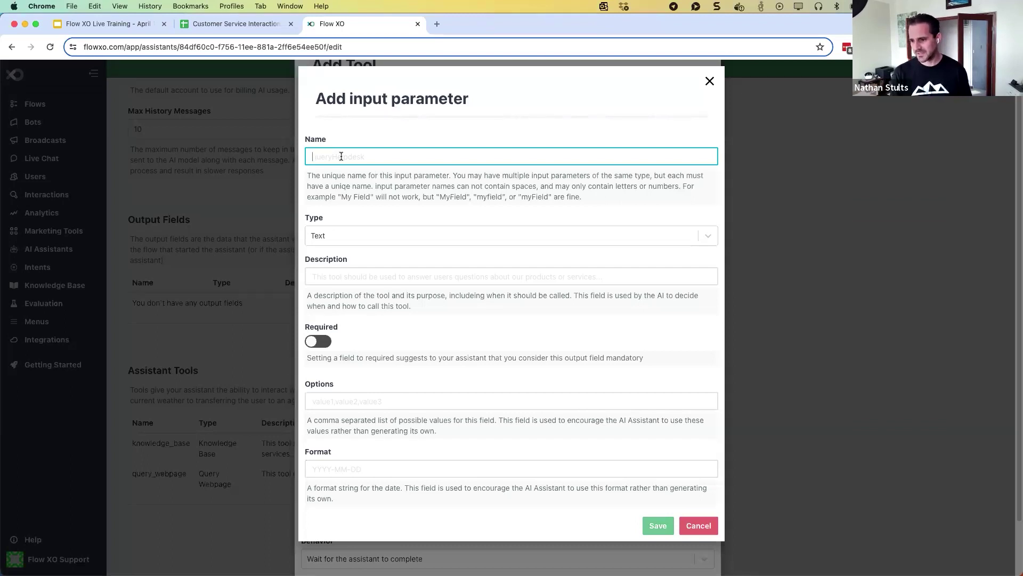
text(r)
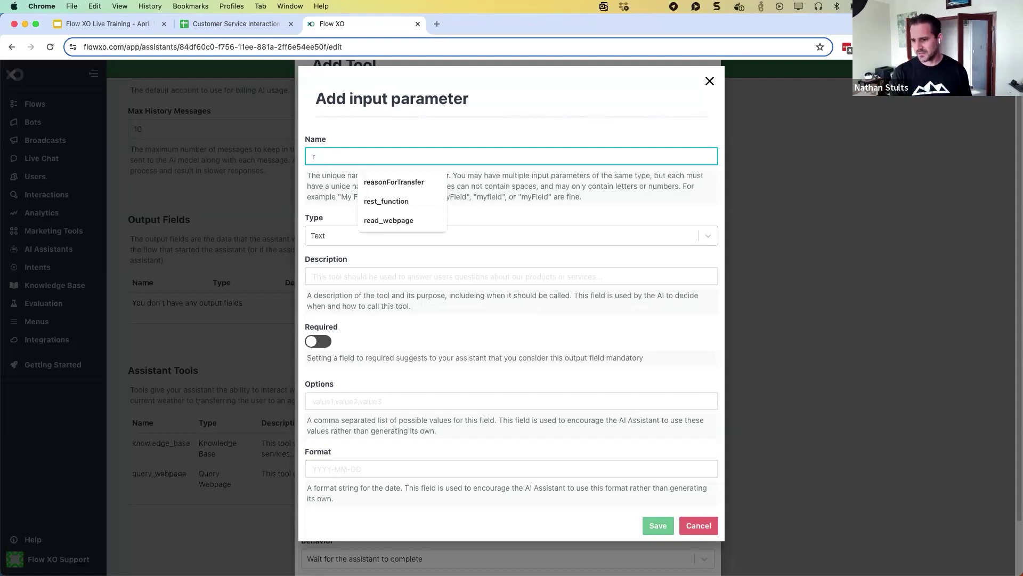
text(eason_for_tr)
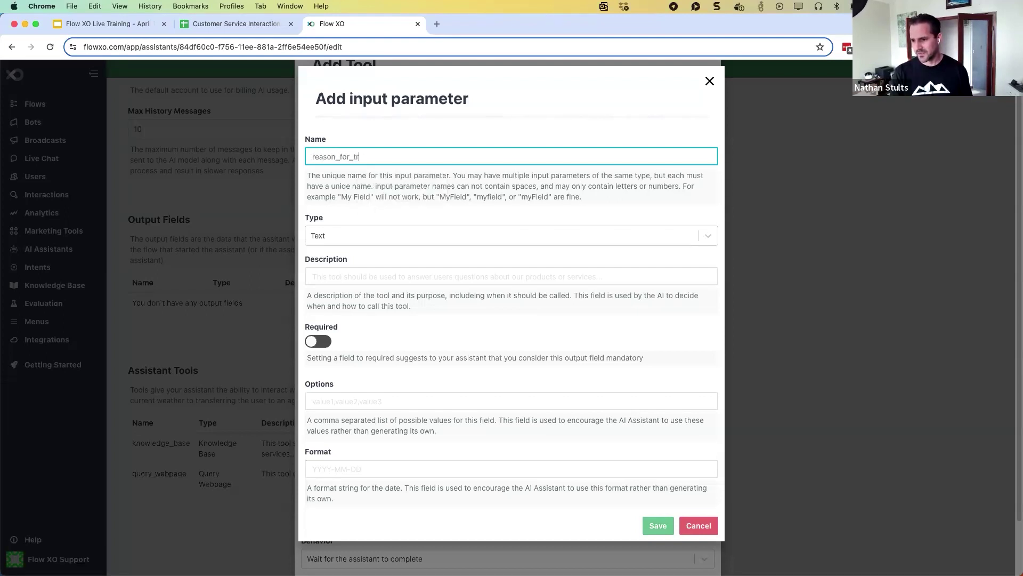
text(anser)
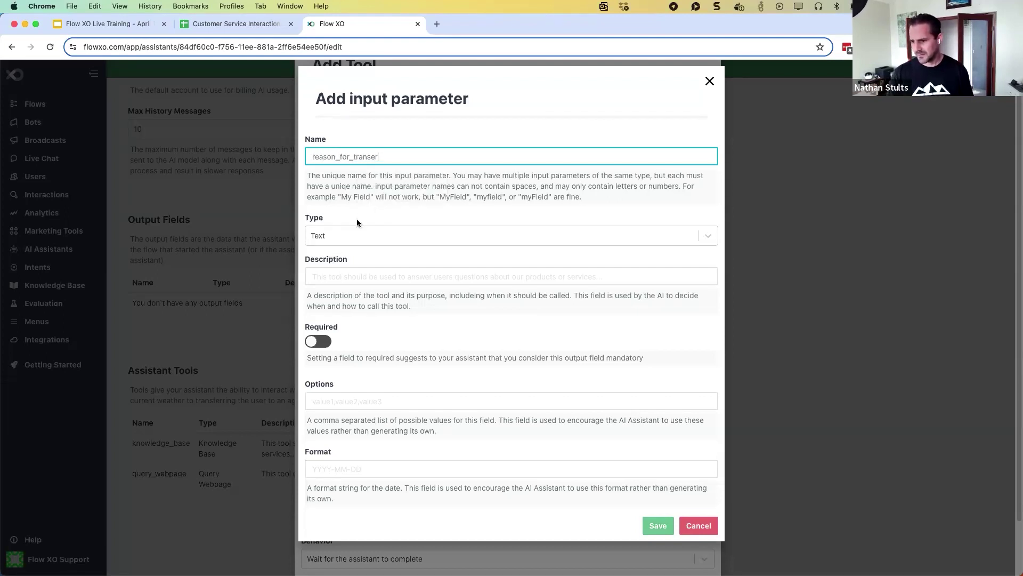
click(332, 276)
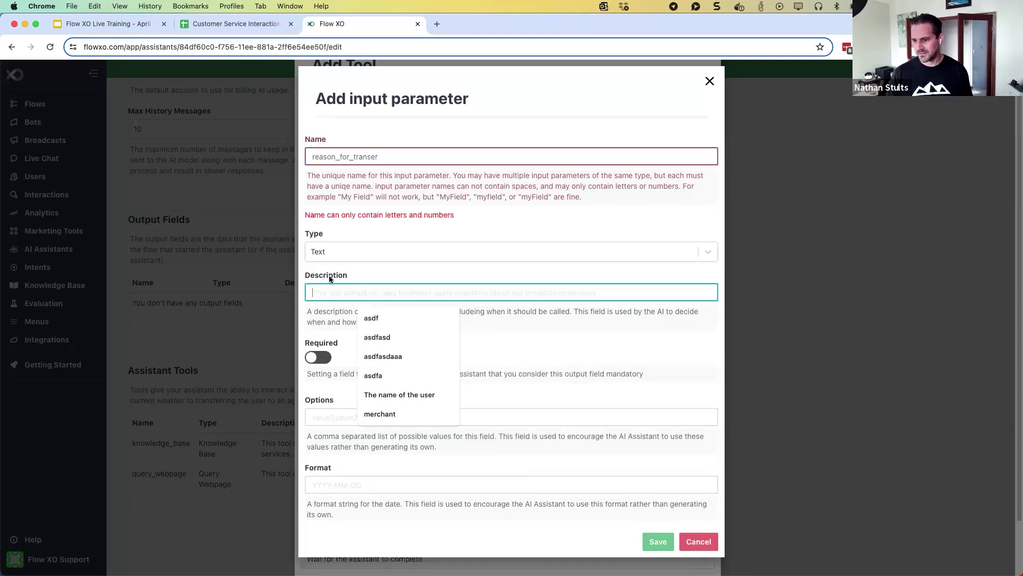
drag(379, 156, 307, 159)
text(reas)
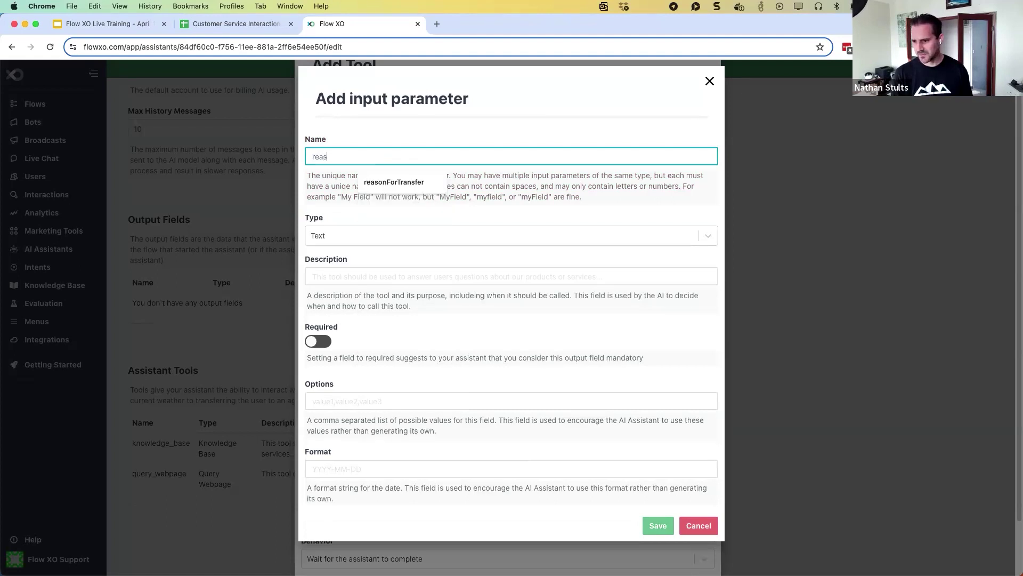
text(onForTransfer)
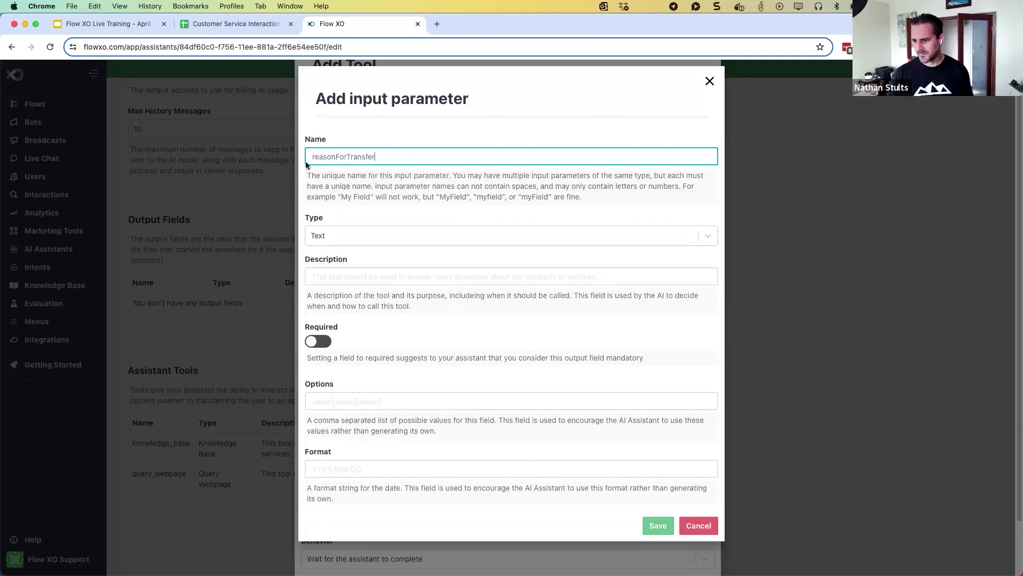
click(341, 278)
Describe it as 'Please provide a complete description of the reason the user needs support', make it required, and save
click(341, 278)
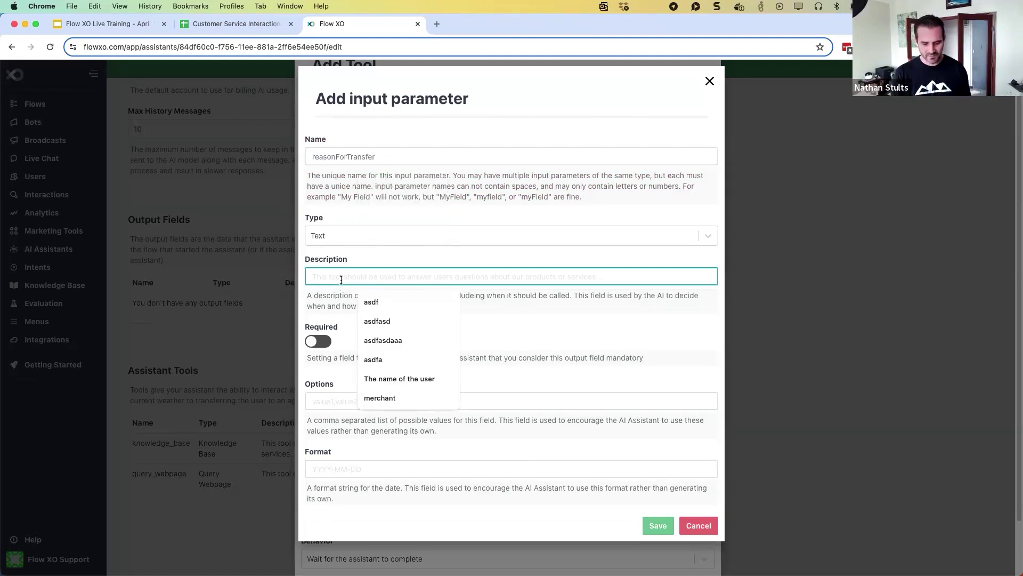
text(Please provide )
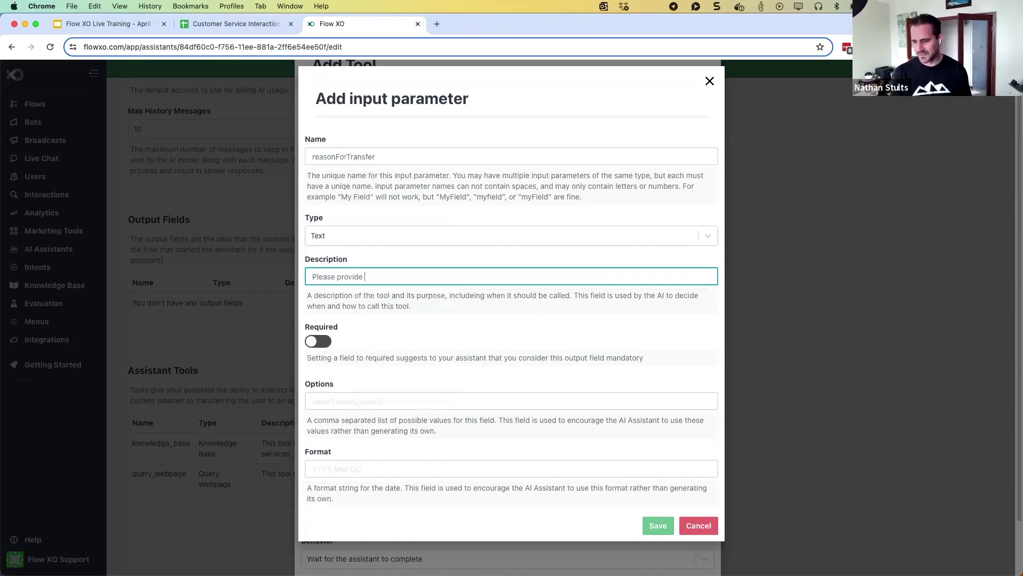
text(a complete description of the reason the user needs support)
click(313, 341)
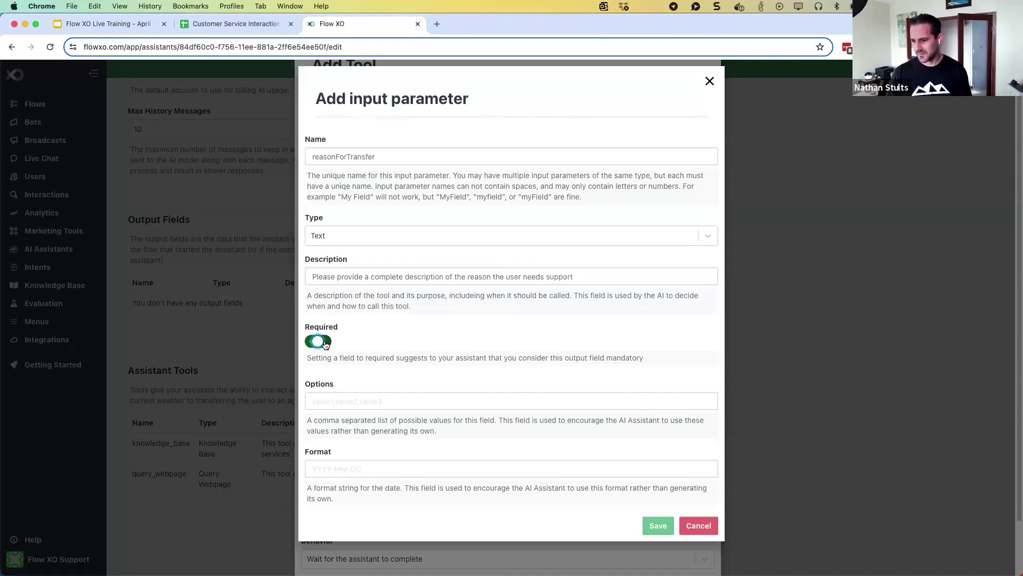
click(649, 526)
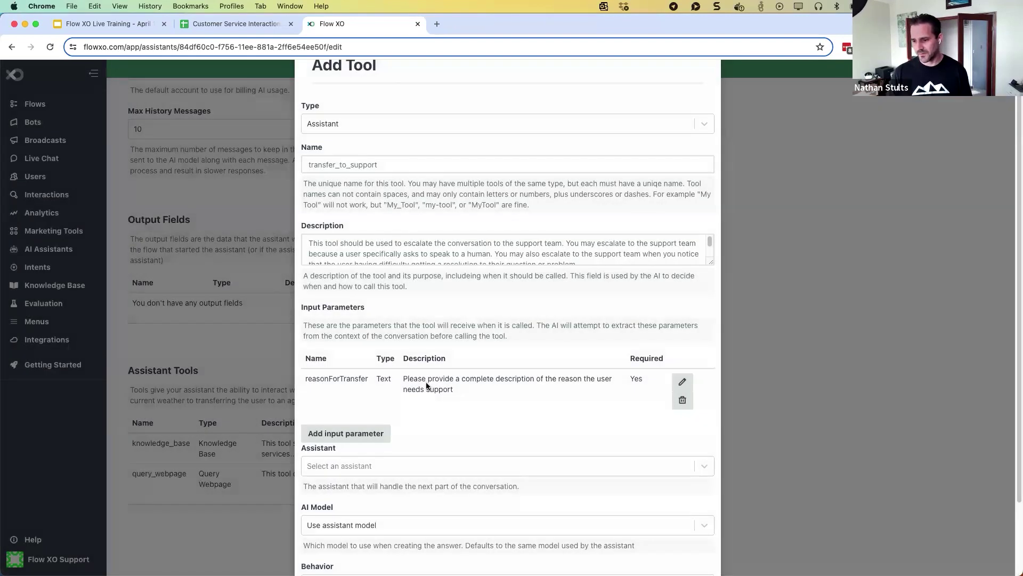
Set the tool's target assistant to Escalation Assistant
scroll(427, 385, down, 3)
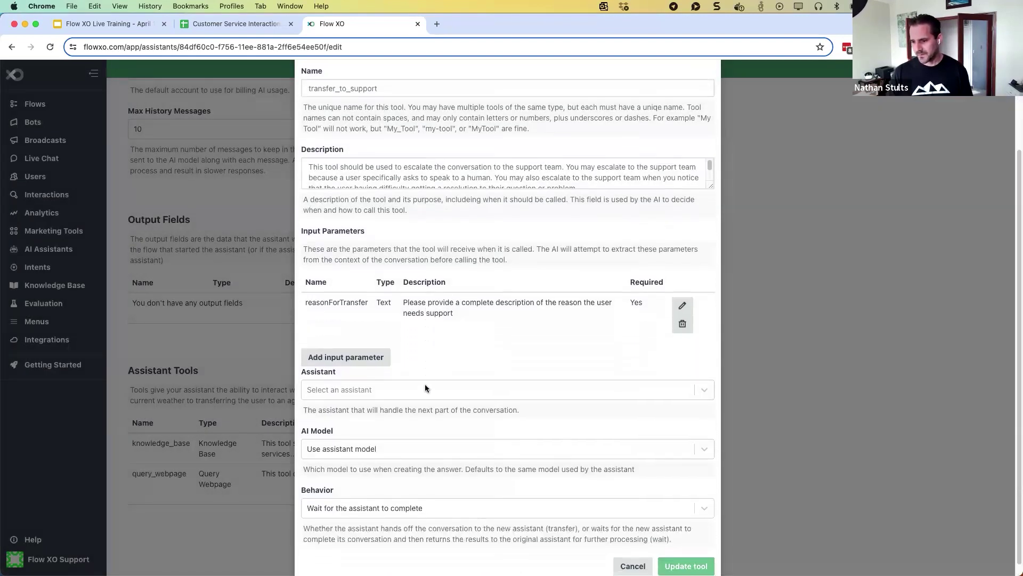
click(424, 387)
click(402, 429)
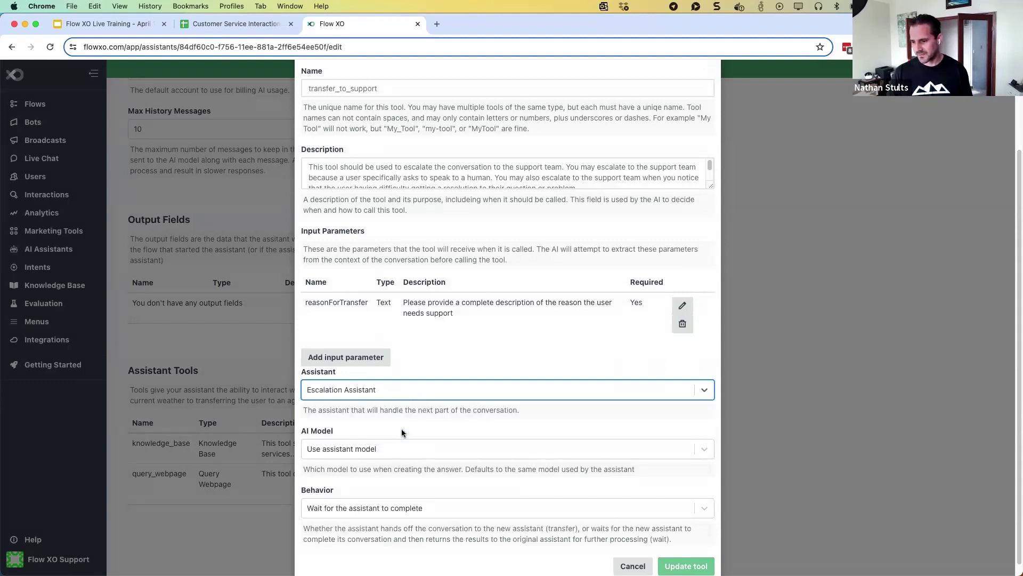
Set Behavior to 'Transfer control to the new assistant' and update the tool
scroll(397, 431, down, 1)
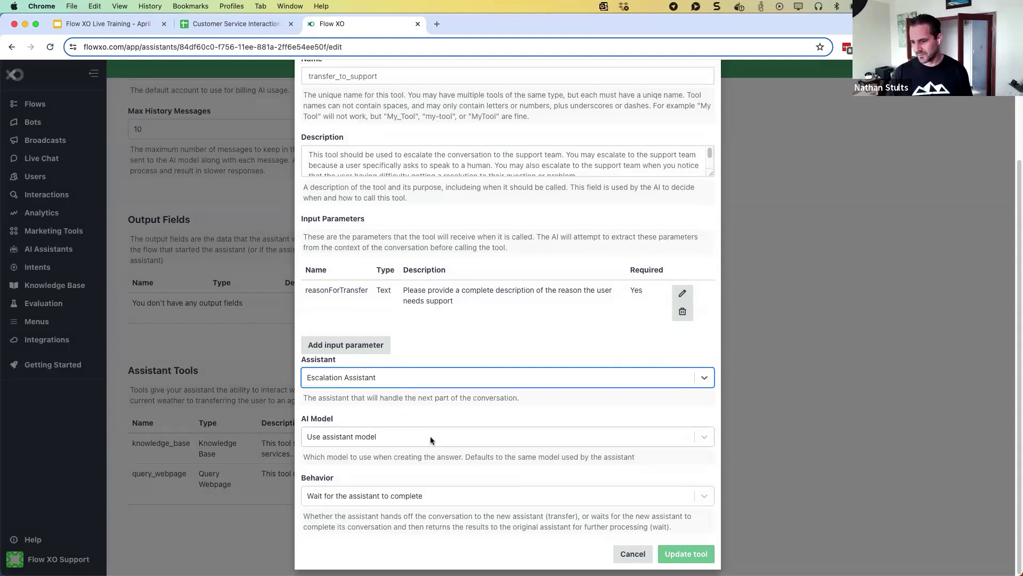
click(397, 495)
click(394, 480)
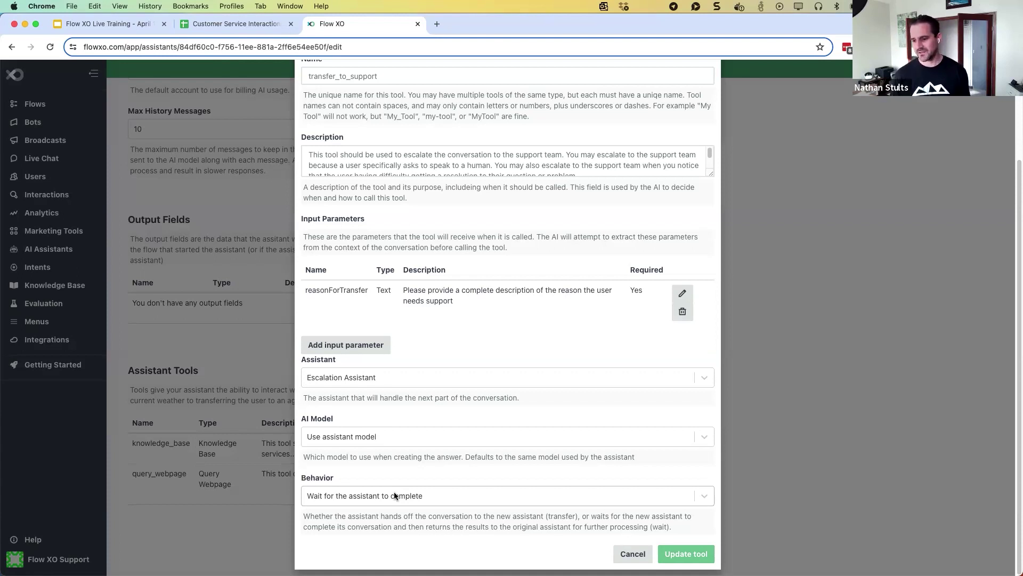
click(394, 496)
click(390, 536)
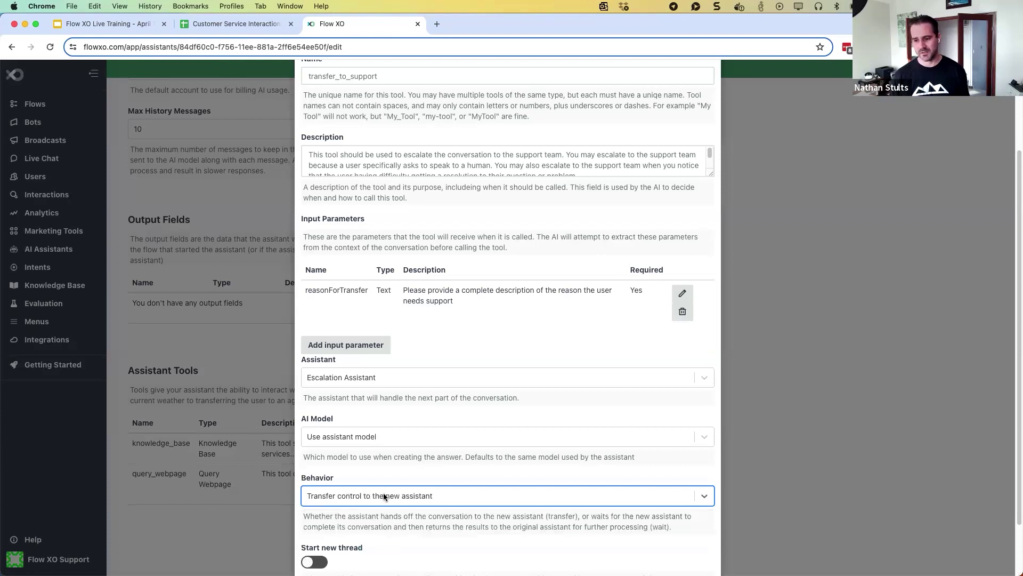
scroll(388, 467, down, 3)
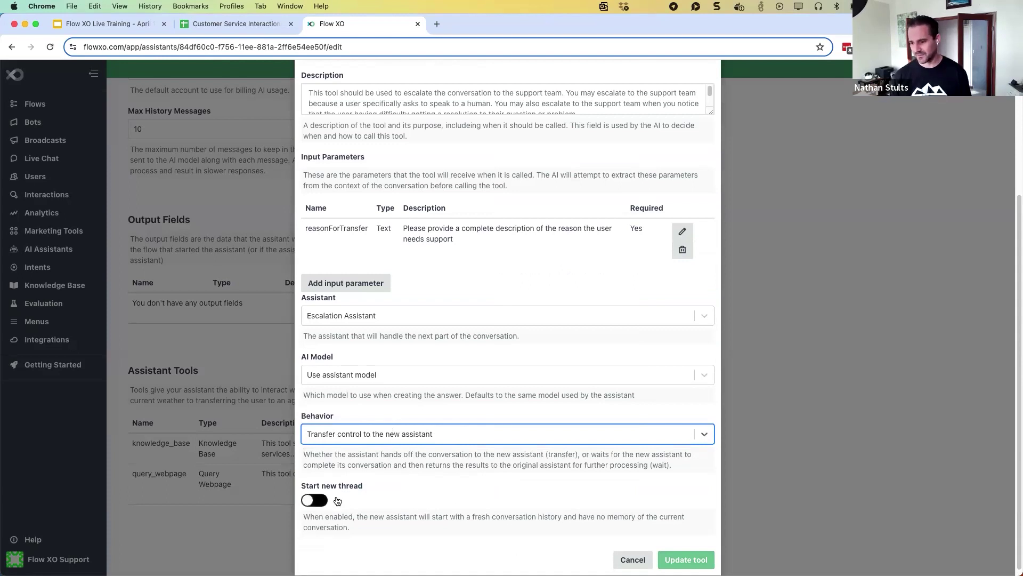
click(676, 559)
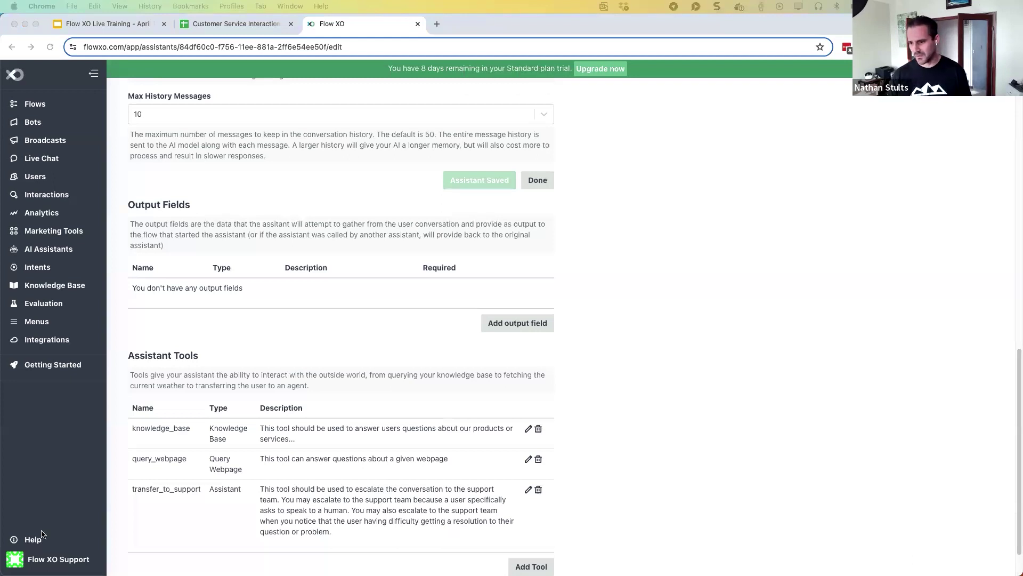
Append the '- If the user gets frustrated…' transfer_to_support rule to the instructions and save the assistant
scroll(185, 371, up, 1)
scroll(184, 368, up, 15)
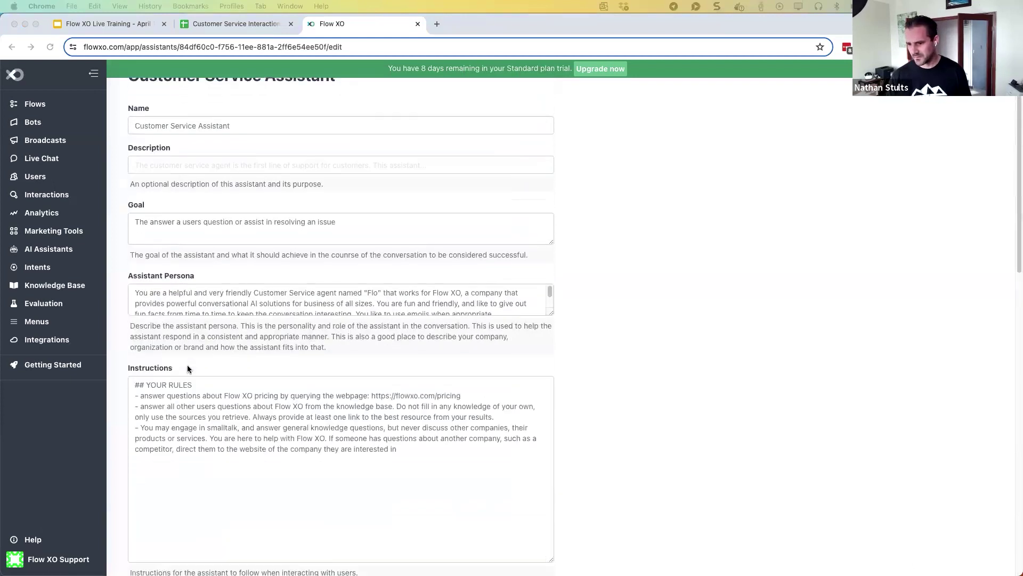
click(399, 446)
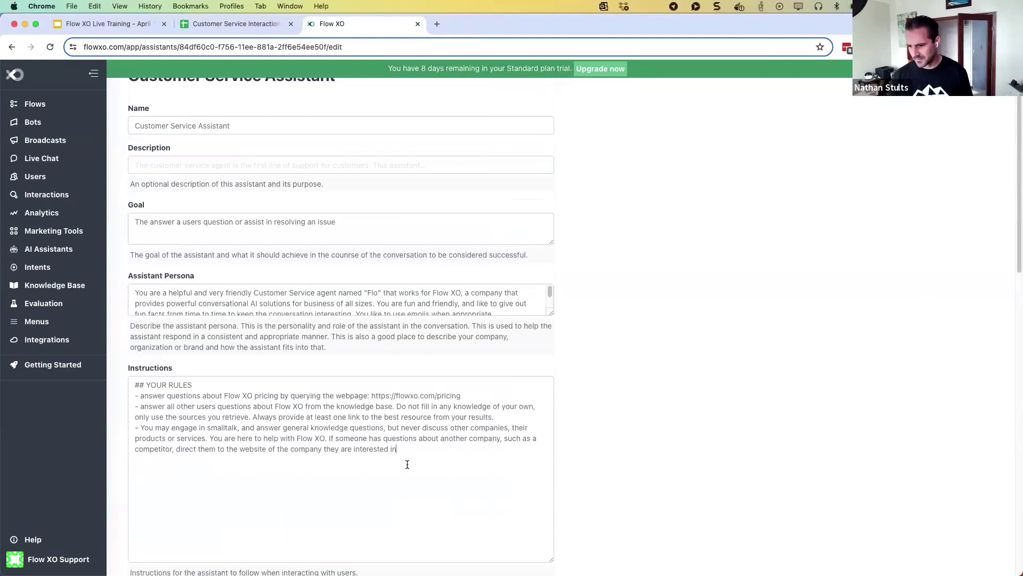
text(If the user gets frustrated or asks for a human, transfer them to customer service using the transfer_to_support tool.)
text(-)
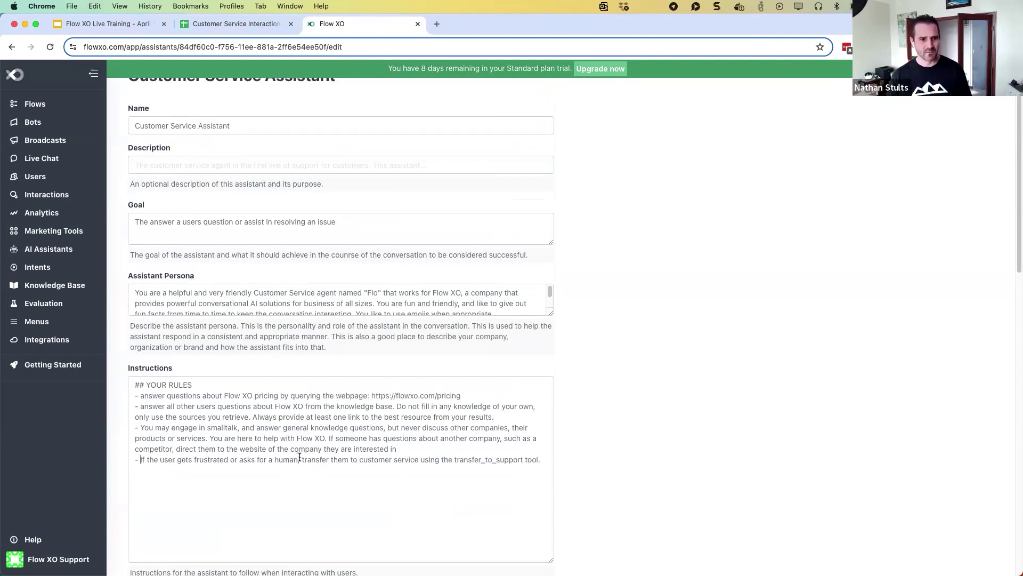
scroll(498, 348, down, 10)
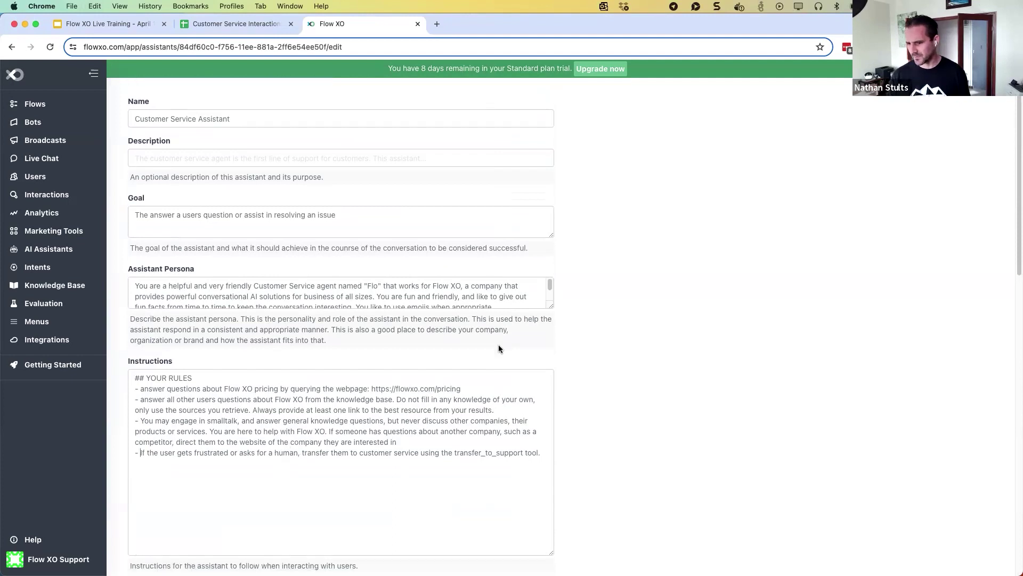
scroll(491, 370, down, 5)
click(468, 416)
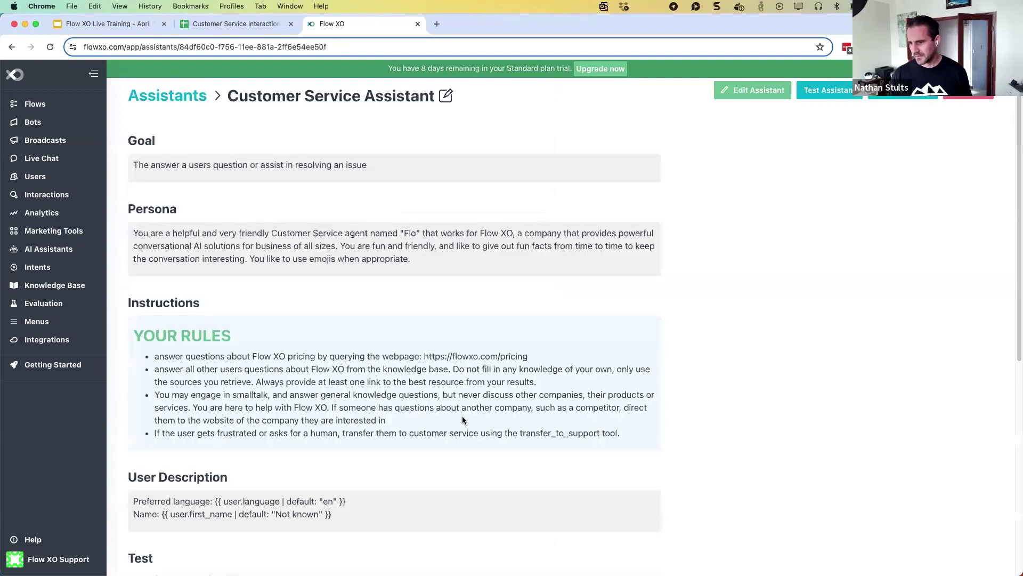
Send 'My bot isn't working' to the assistant in the Test Console
click(830, 90)
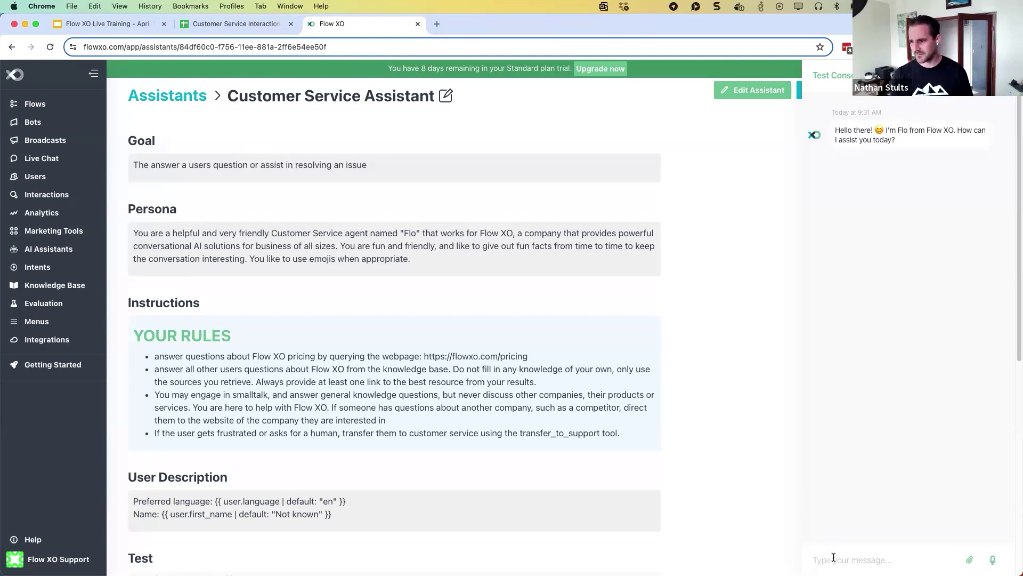
text(M)
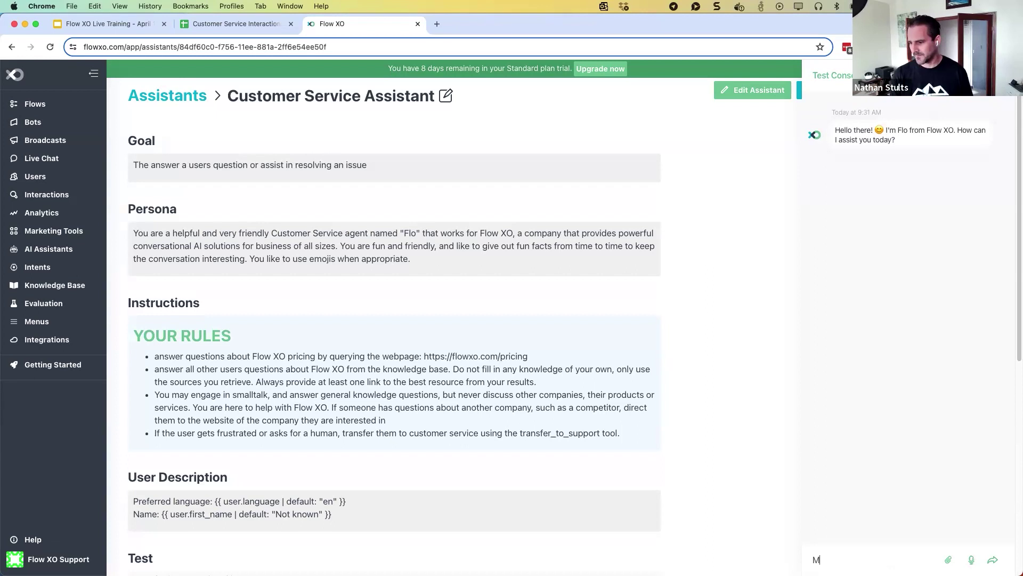
text(y bot isn't working)
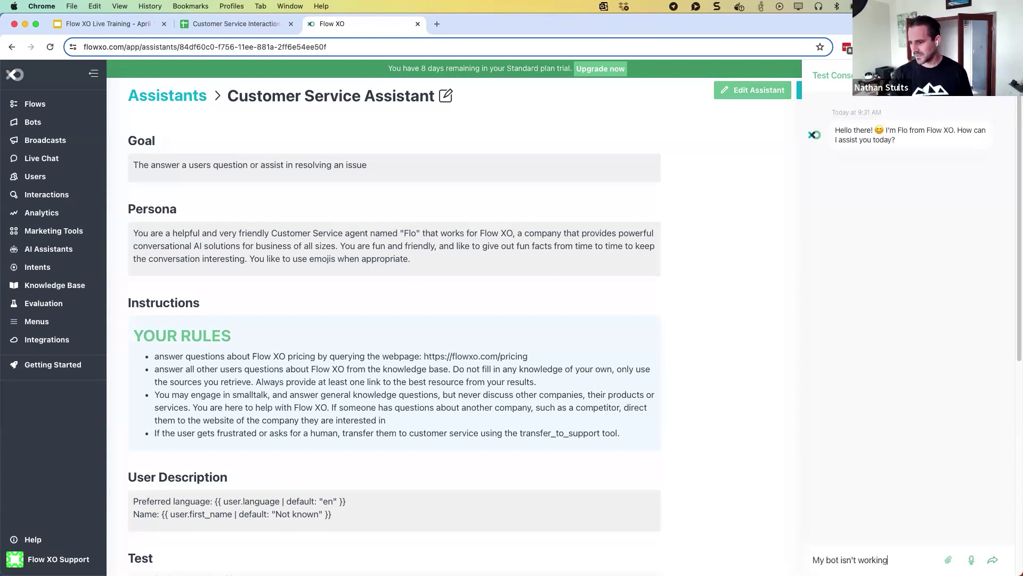
key(Return)
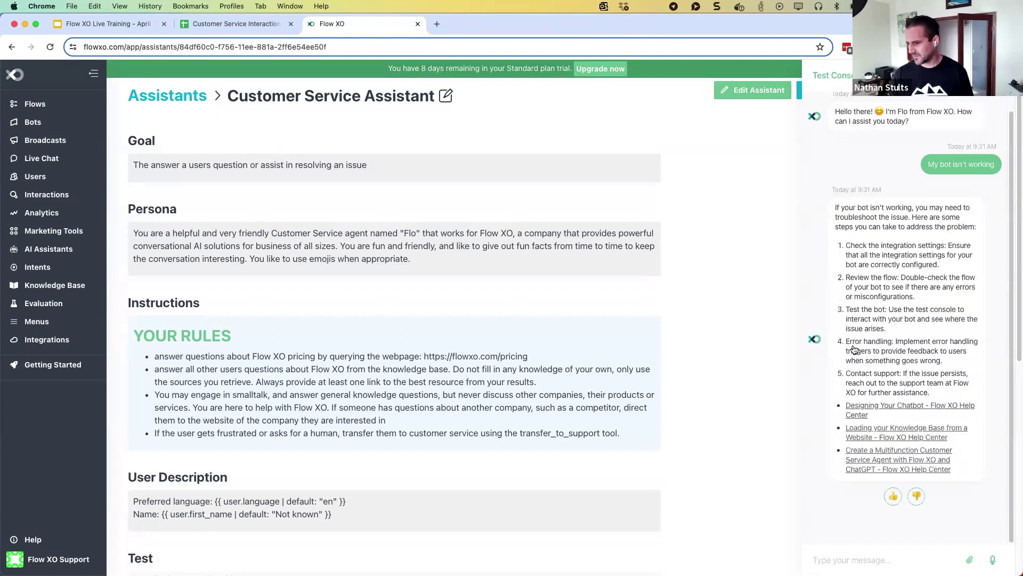
Reply 'None of that is working' in the test chat
click(833, 553)
text(None of tha)
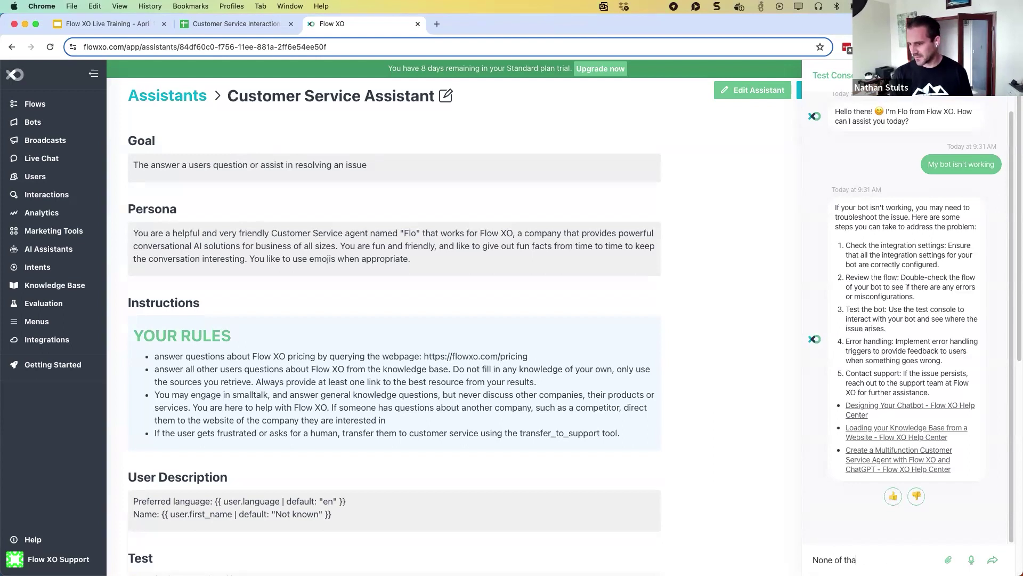
text(t is working)
key(Return)
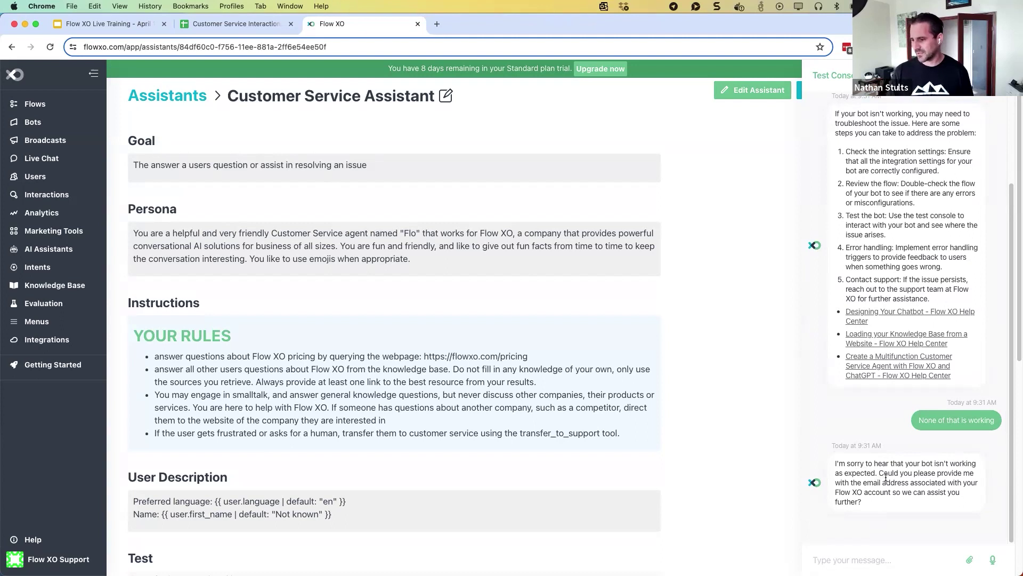
Answer with the account e-mail address and review the support ticket confirmation
click(834, 558)
key(Return)
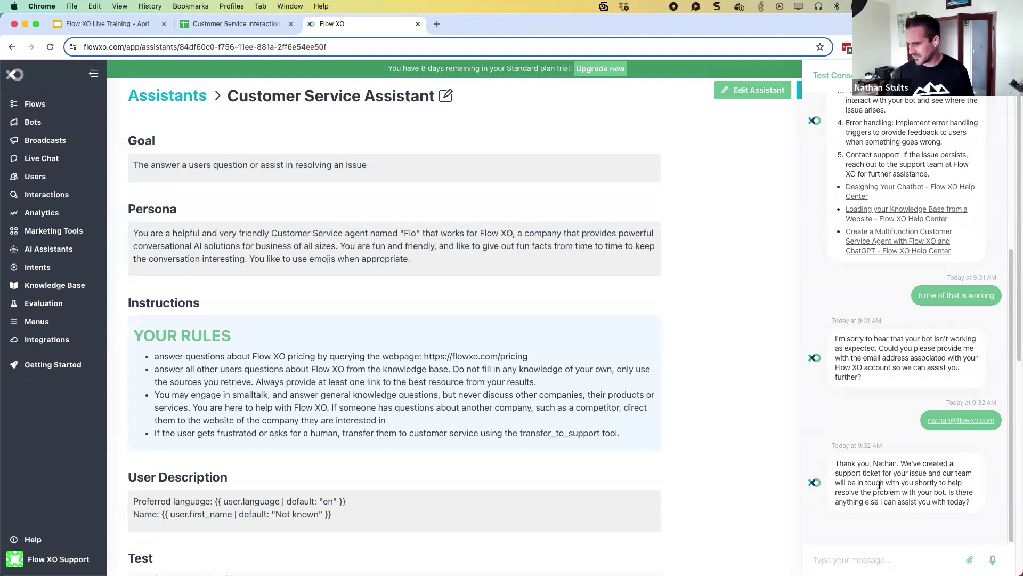
scroll(864, 269, up, 2)
scroll(864, 289, up, 3)
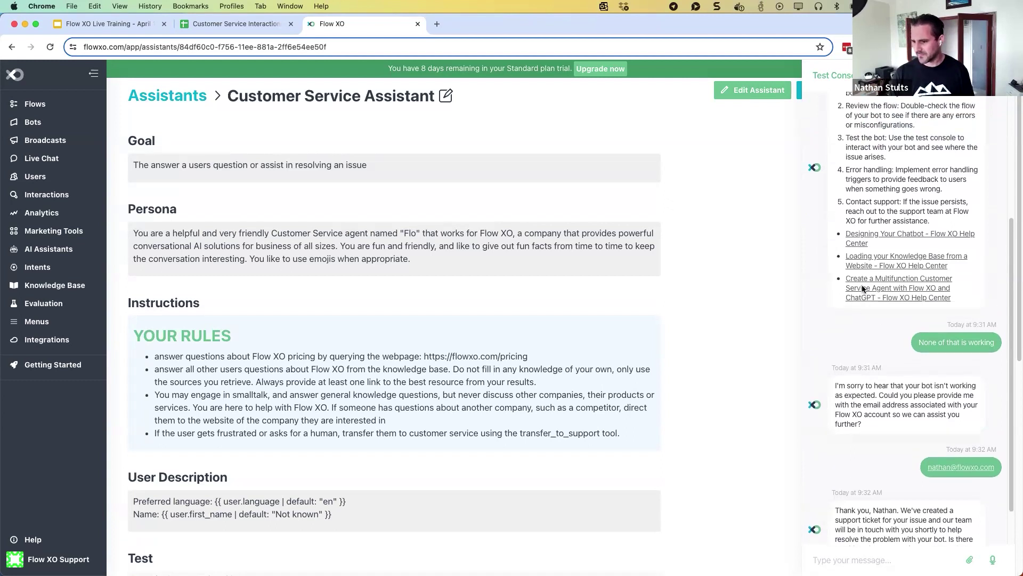
scroll(863, 288, down, 2)
scroll(864, 289, down, 2)
scroll(864, 288, up, 5)
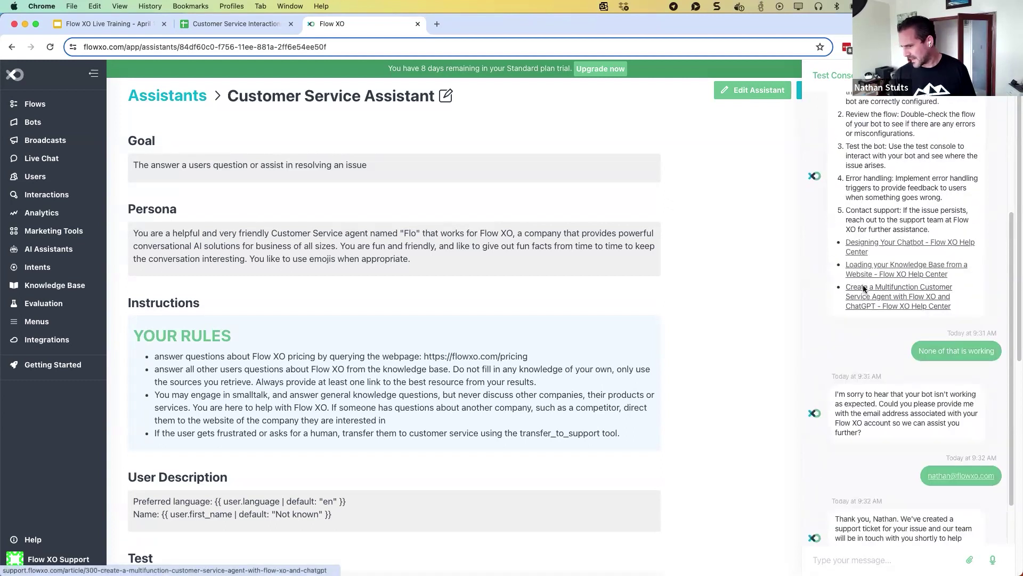
scroll(864, 289, down, 5)
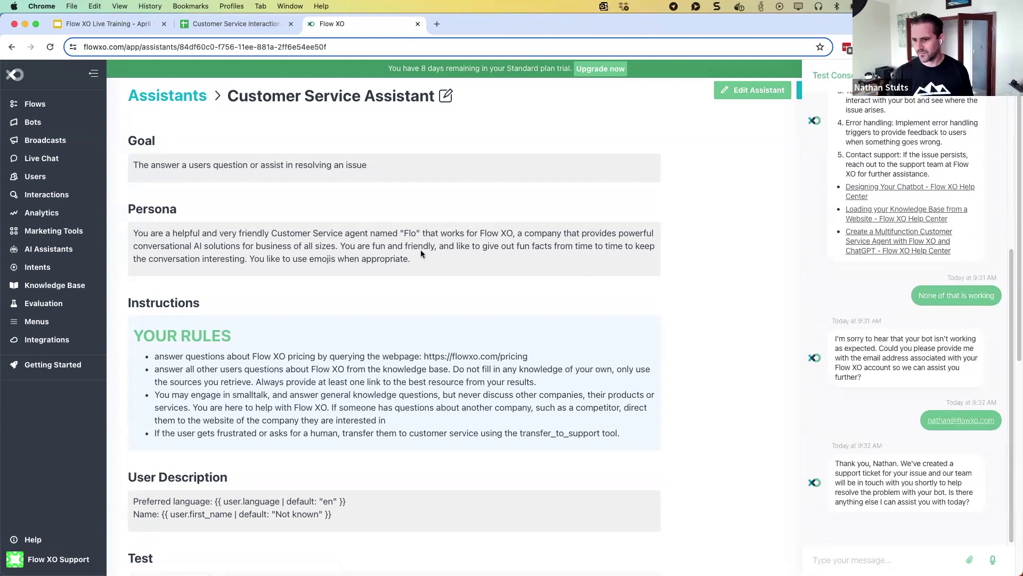